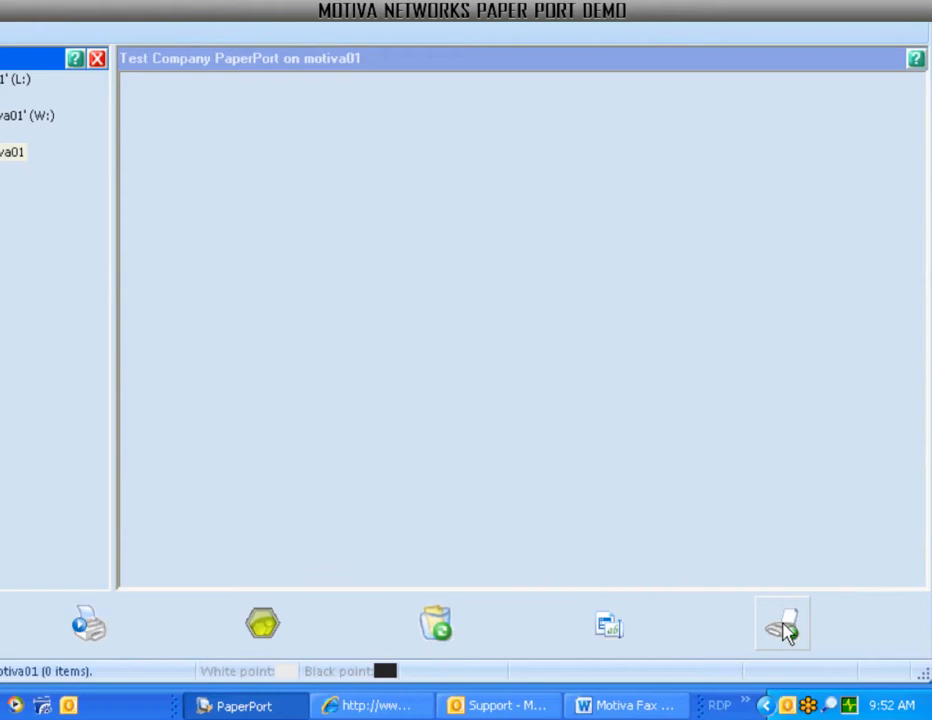
# Rename the 'Test Company PaperPort on motiva01' folder to 'Test Company Folder' through its Properties.
pyautogui.rightClick(787, 631)
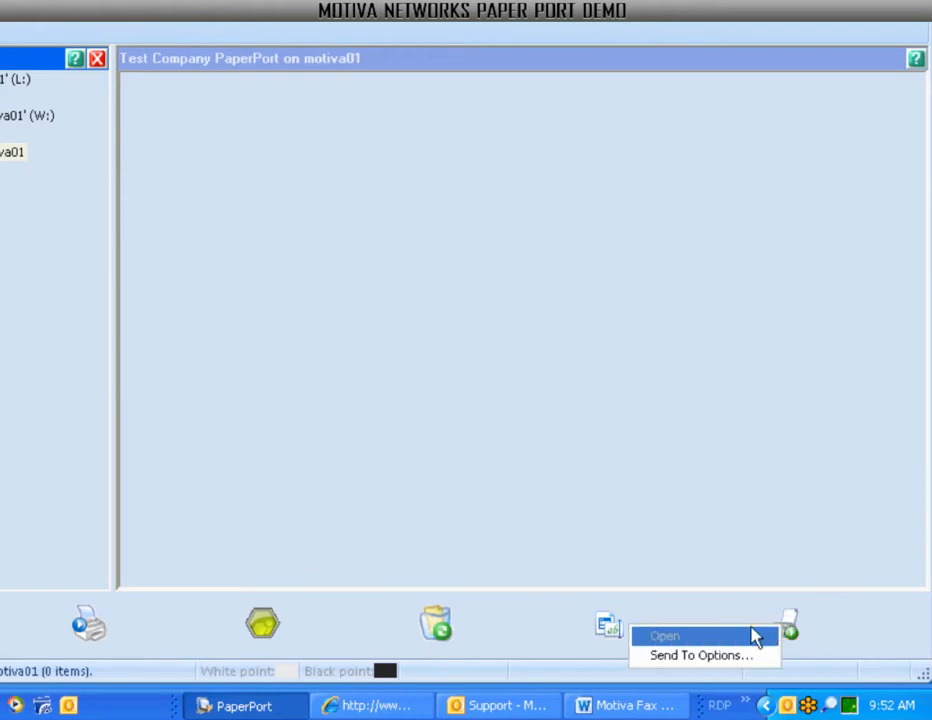
pyautogui.click(85, 381)
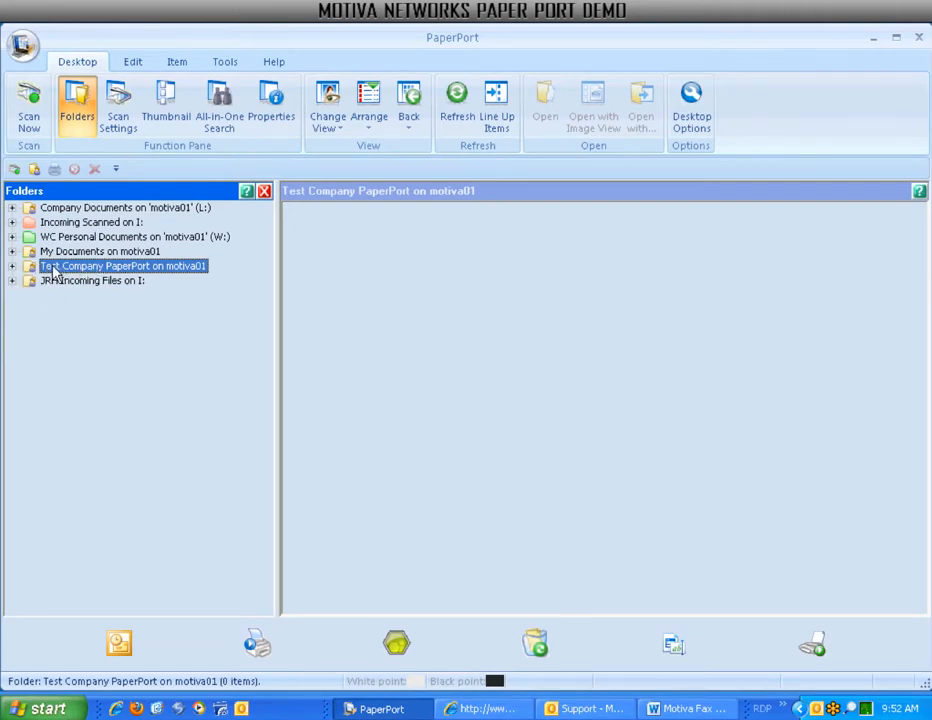
pyautogui.rightClick(50, 274)
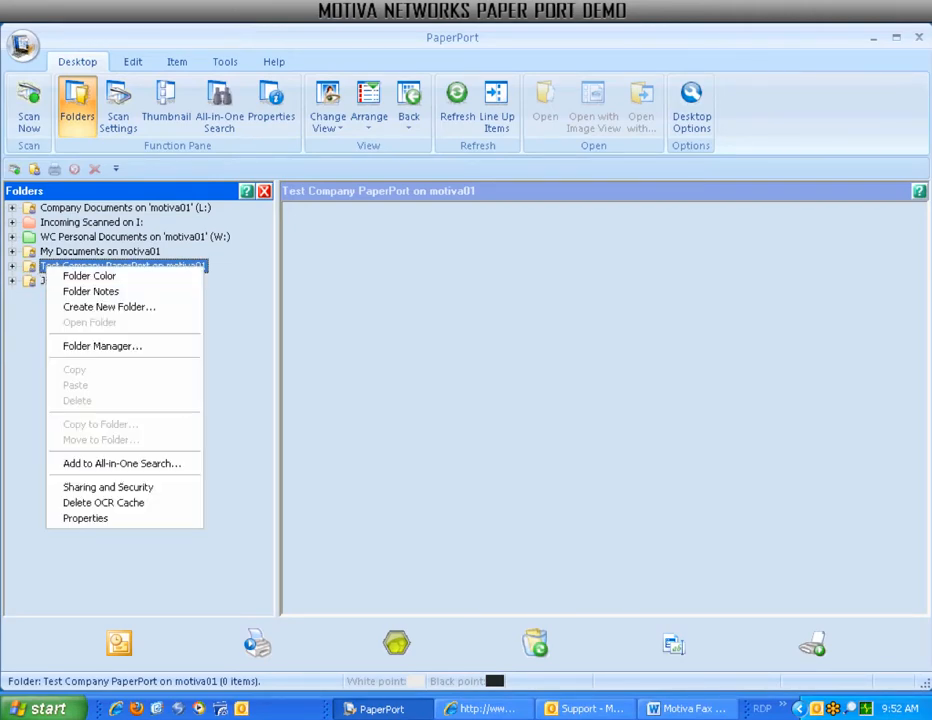
pyautogui.click(129, 518)
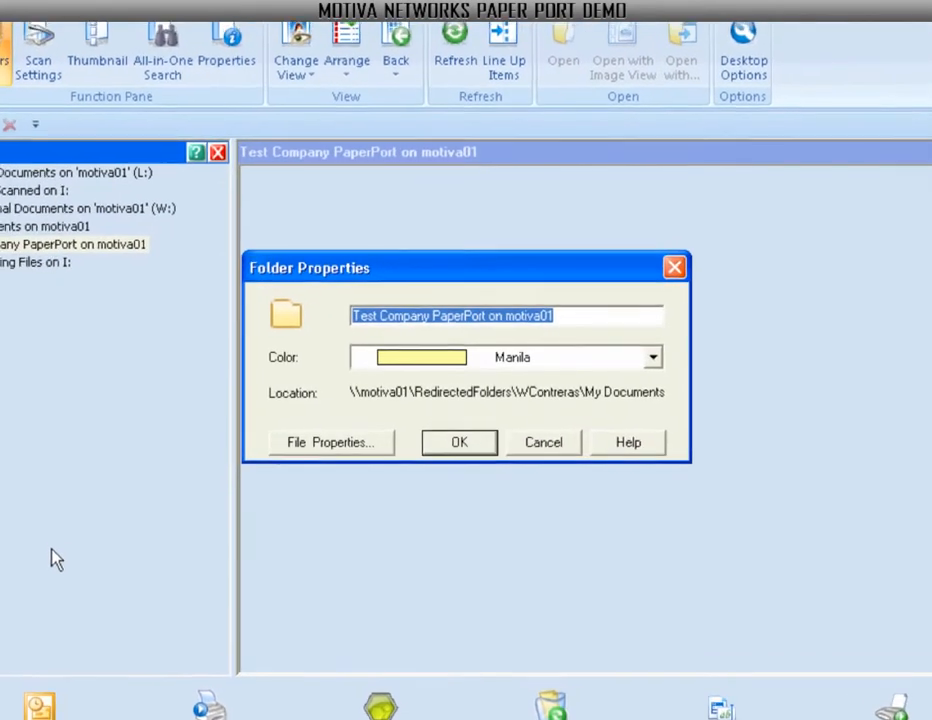
pyautogui.write('Test Company Folder')
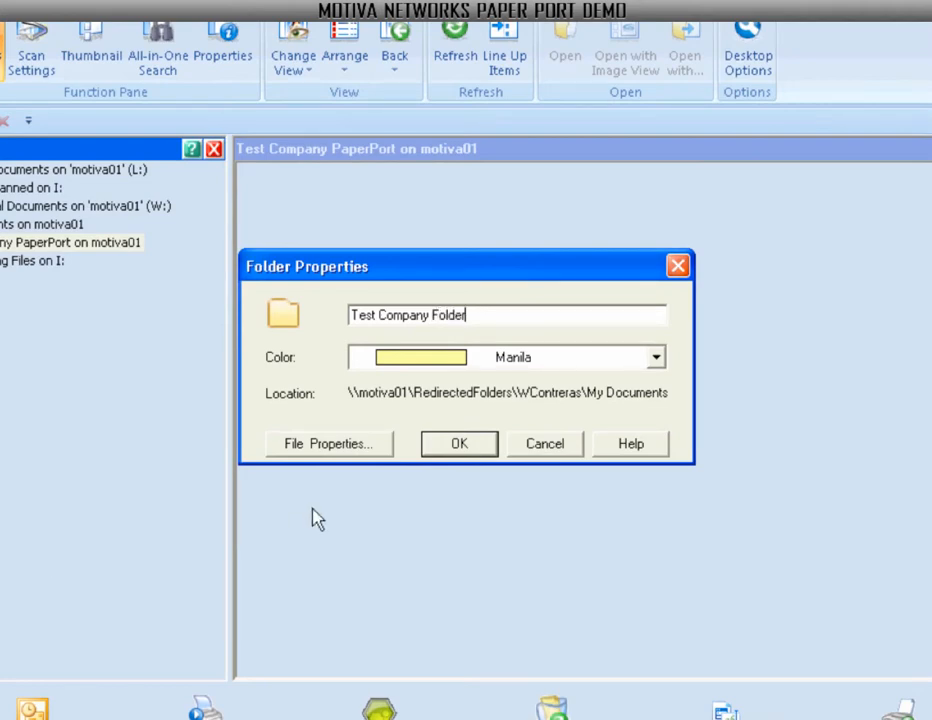
pyautogui.click(447, 447)
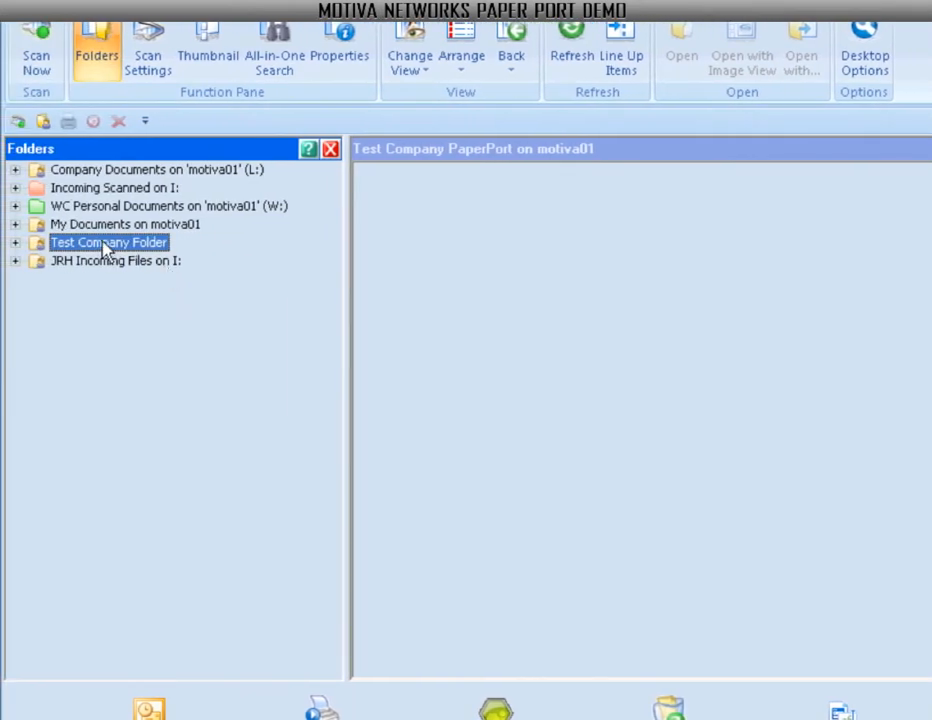
# Expand Test Company Folder and browse Incoming Scan, Sample Company and Sample Cabinet Folder.
pyautogui.click(15, 242)
pyautogui.click(76, 260)
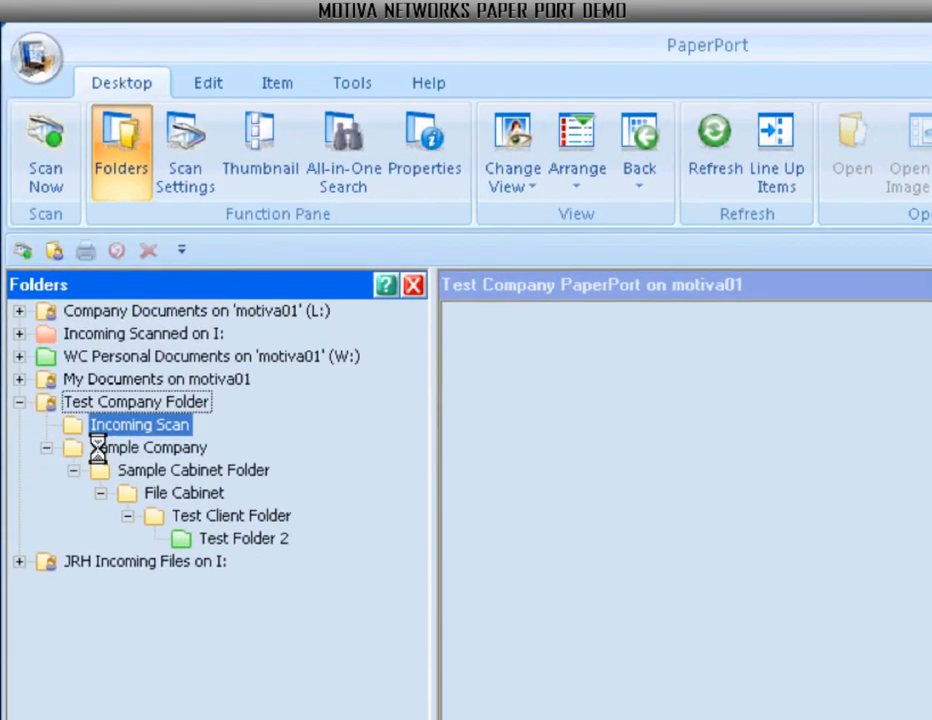
pyautogui.click(92, 448)
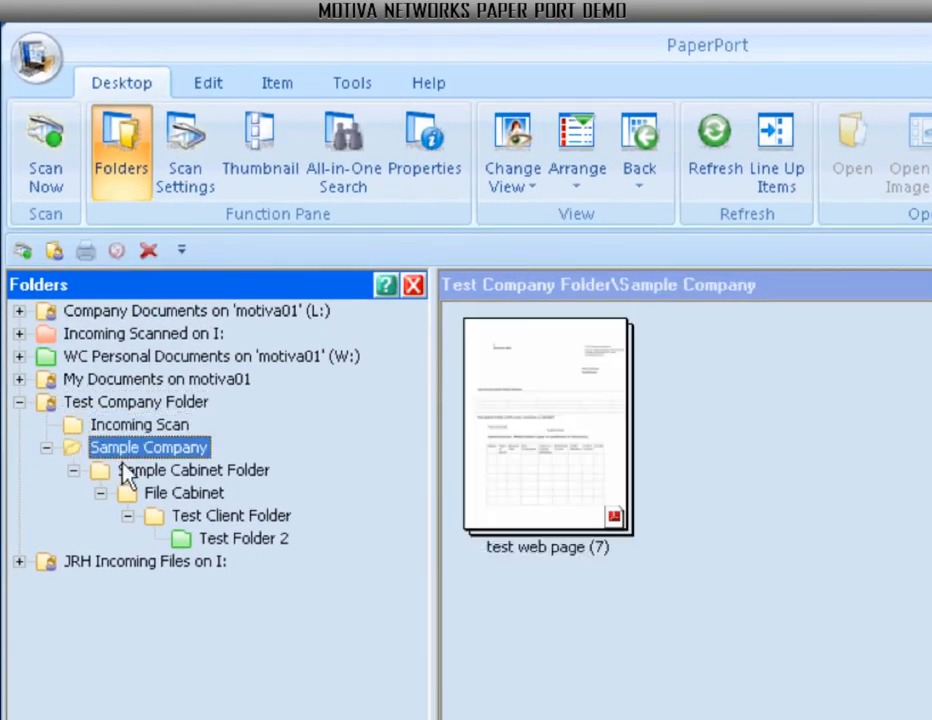
pyautogui.click(135, 470)
# Review Test Folder 2's properties without changes, keeping it Green, then open the empty Incoming Scan folder.
pyautogui.rightClick(229, 540)
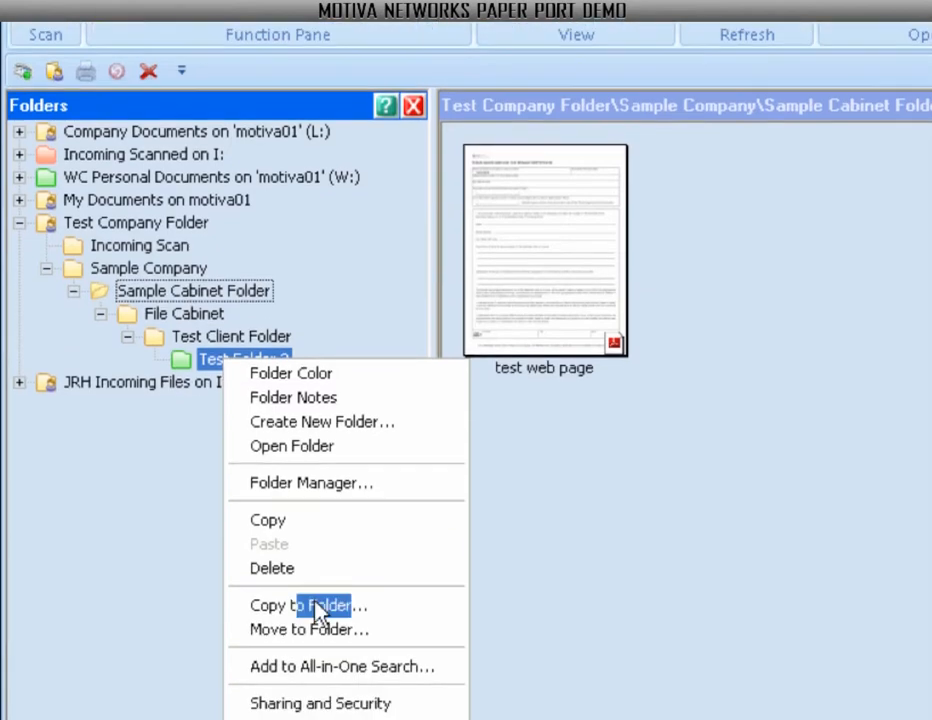
pyautogui.click(327, 692)
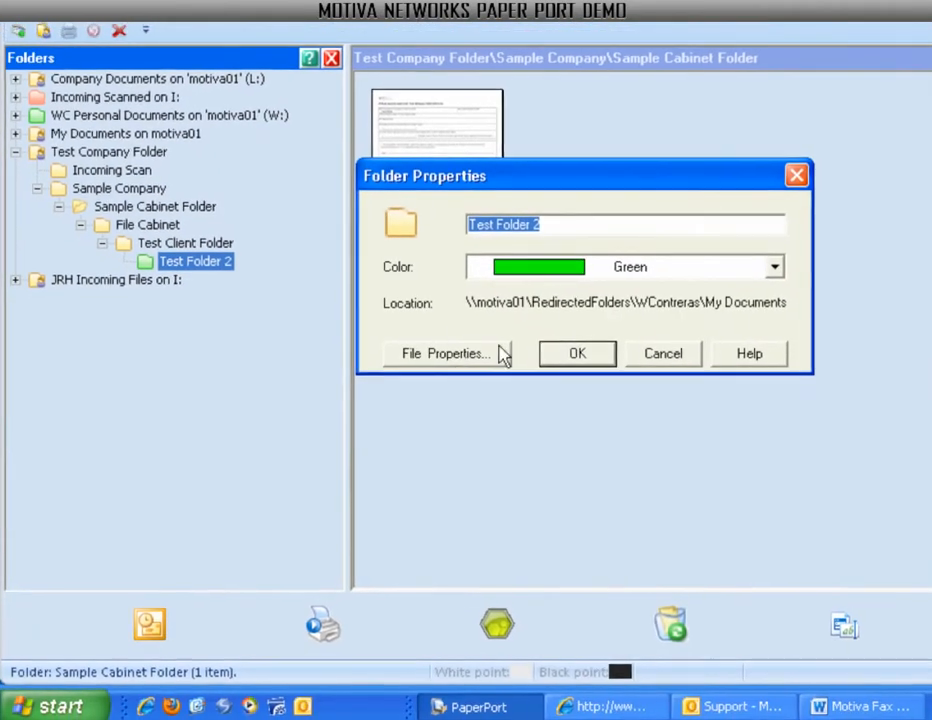
pyautogui.click(551, 274)
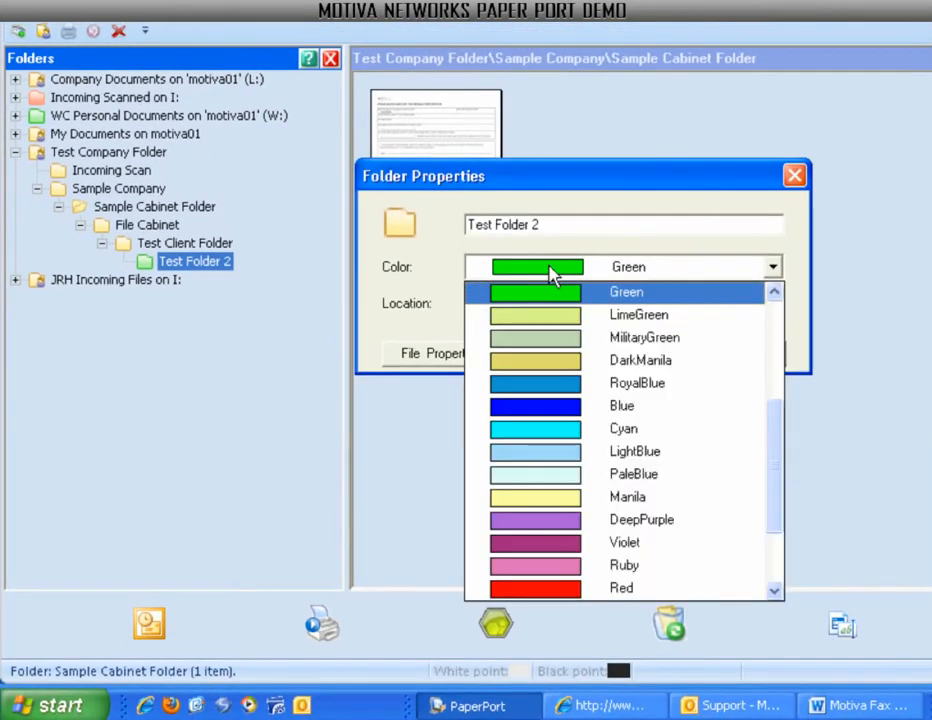
pyautogui.click(551, 274)
pyautogui.click(656, 362)
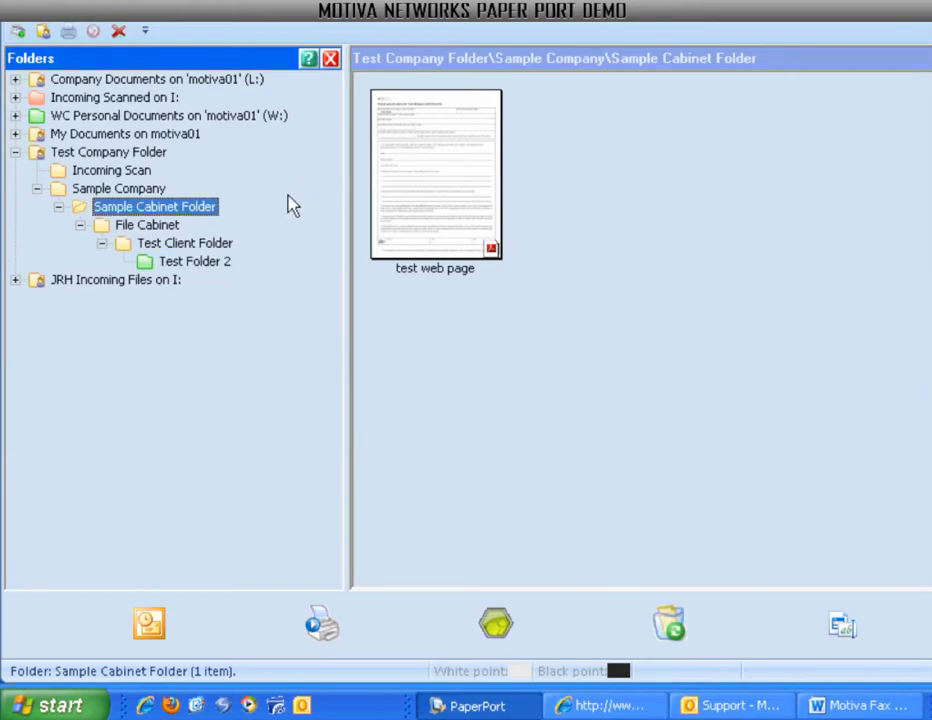
pyautogui.click(112, 170)
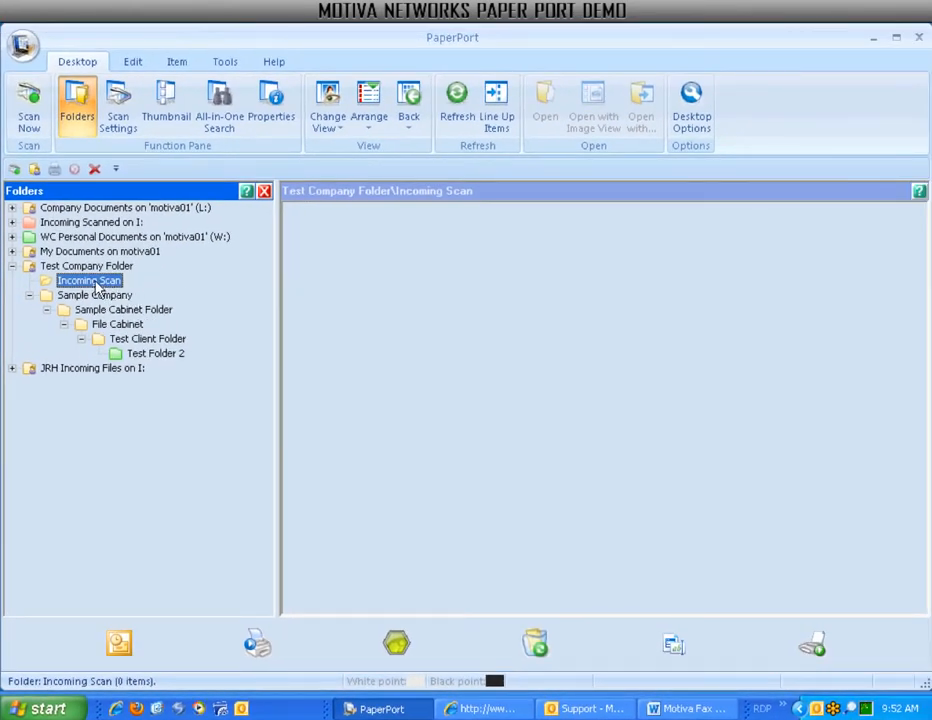
# Print the NY ST-810 tax form from Internet Explorer to the PaperPort Image Printer.
pyautogui.click(519, 712)
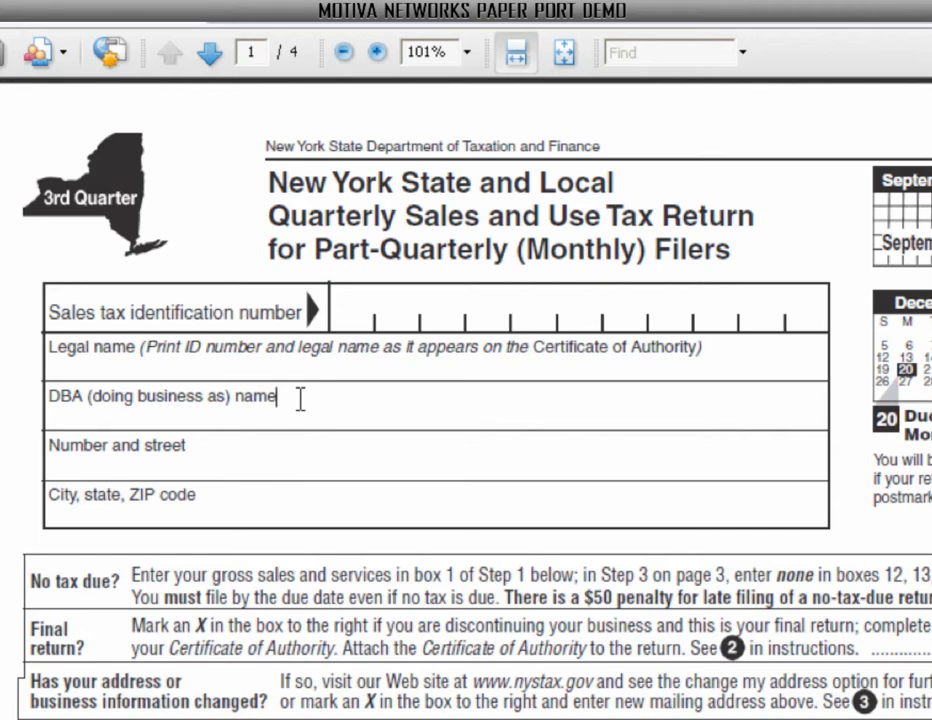
pyautogui.click(360, 311)
pyautogui.scroll(-5, 360, 311)
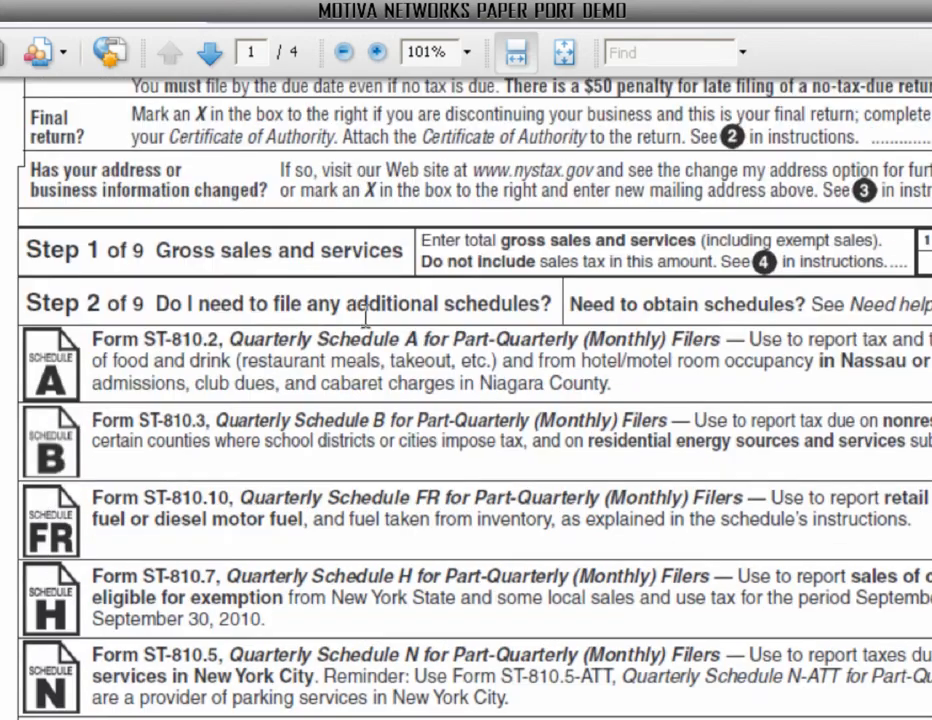
pyautogui.hotkey('ctrl', 'p')
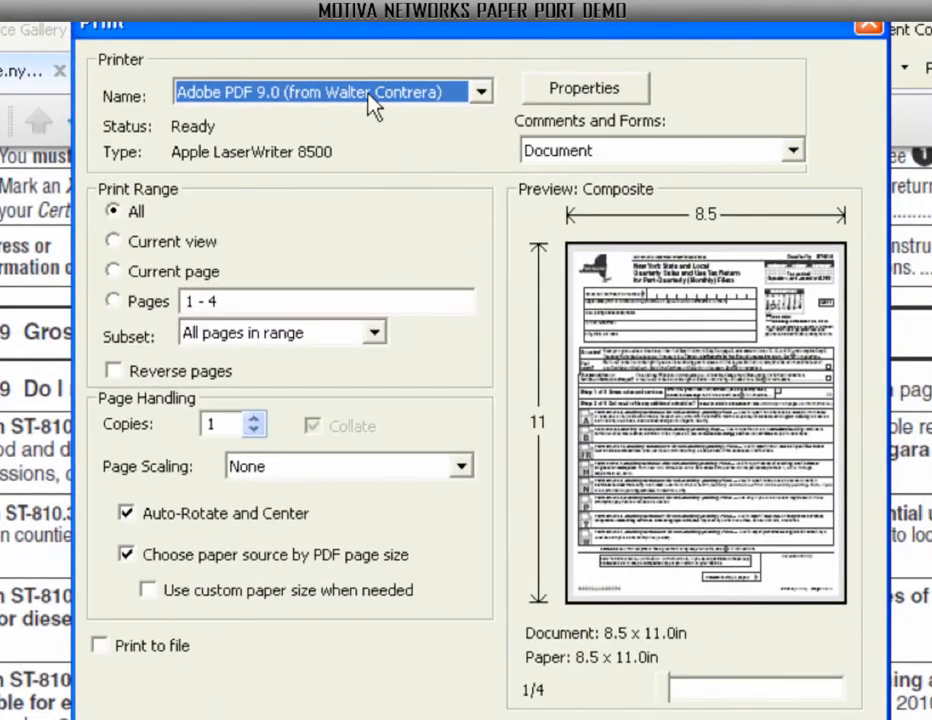
pyautogui.click(370, 92)
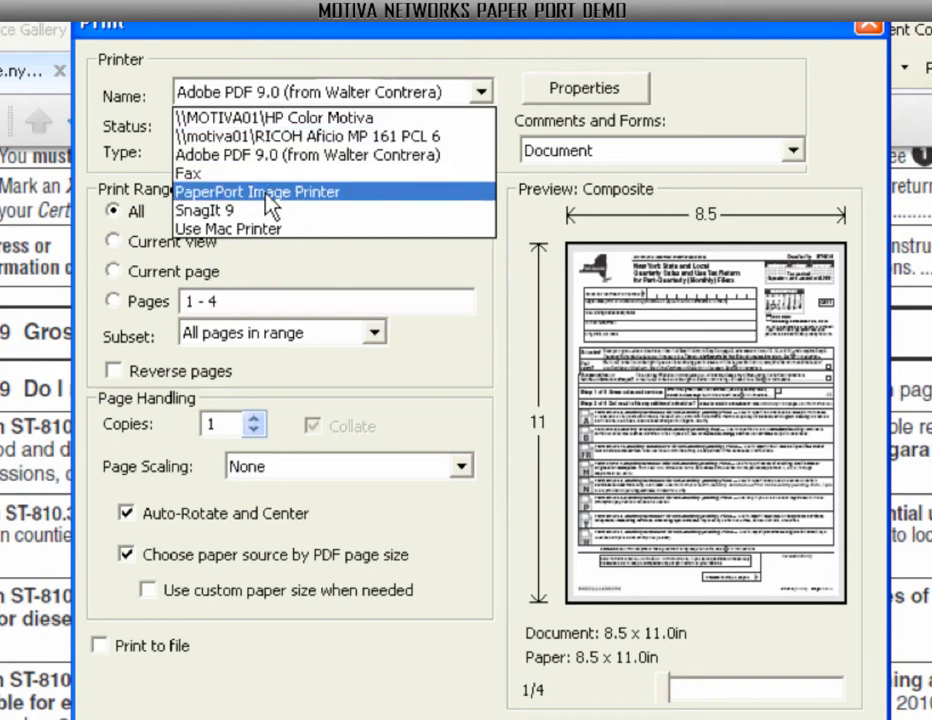
pyautogui.click(302, 205)
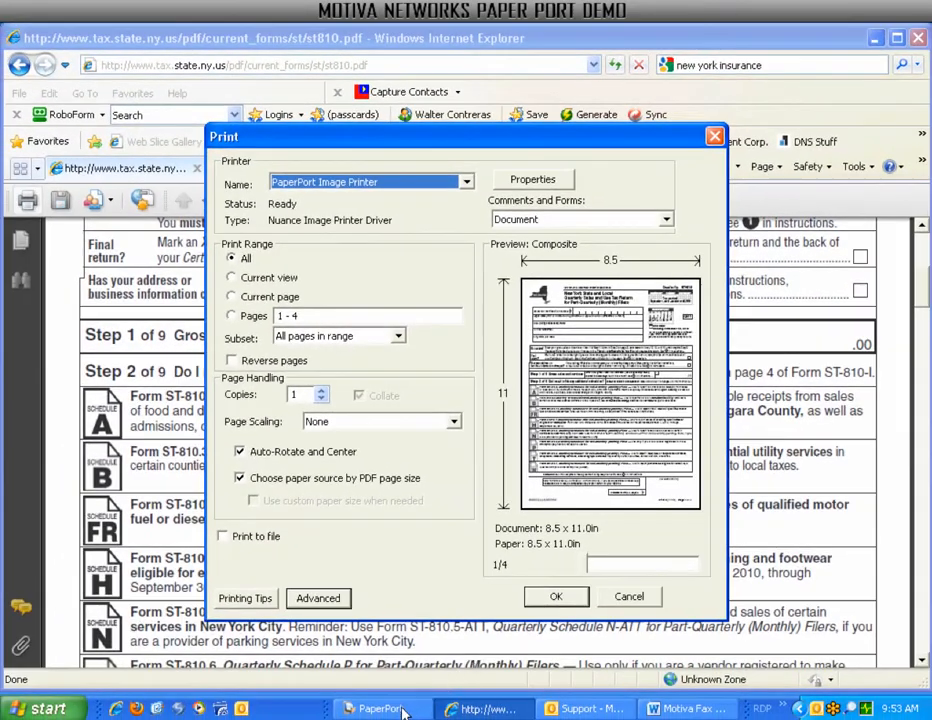
pyautogui.click(548, 598)
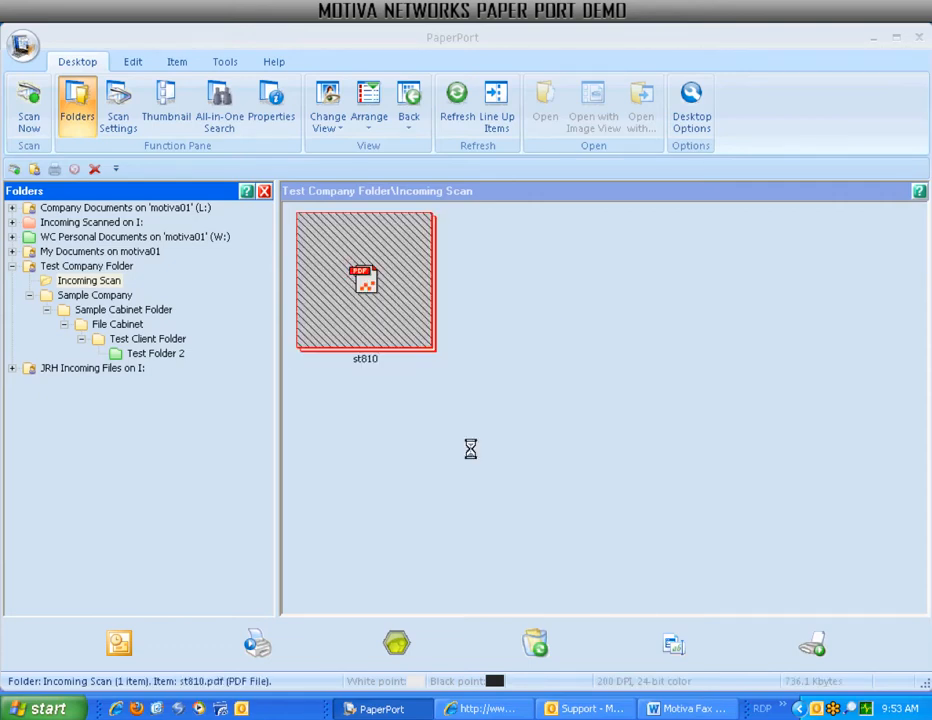
# Rename st810 to 'Form Name Change' and view its first page in ImageView.
pyautogui.click(352, 360)
pyautogui.write('For')
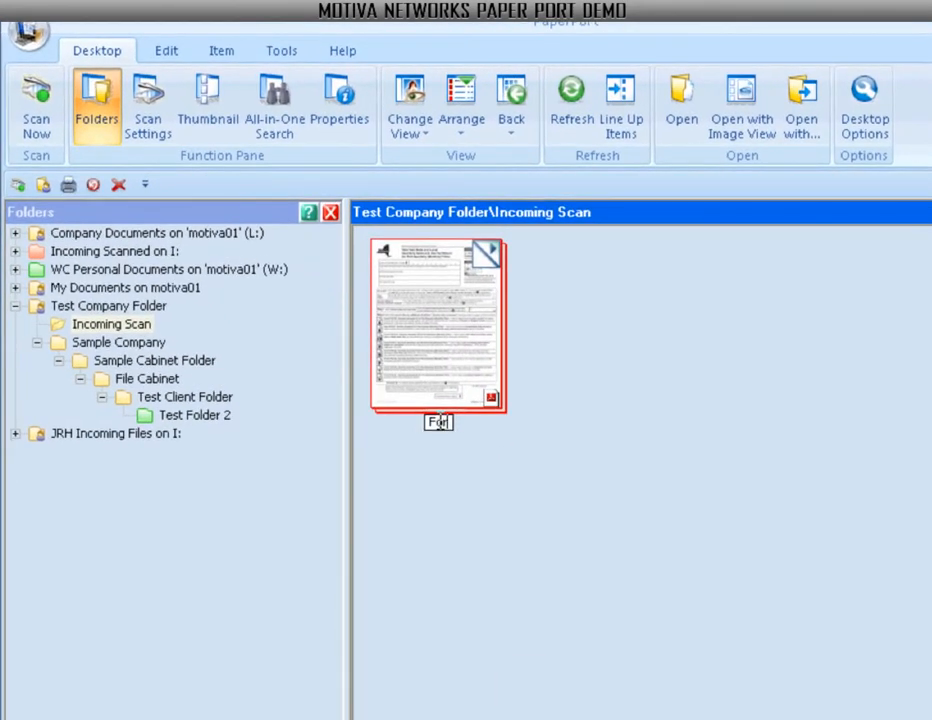
pyautogui.write('m Name Change')
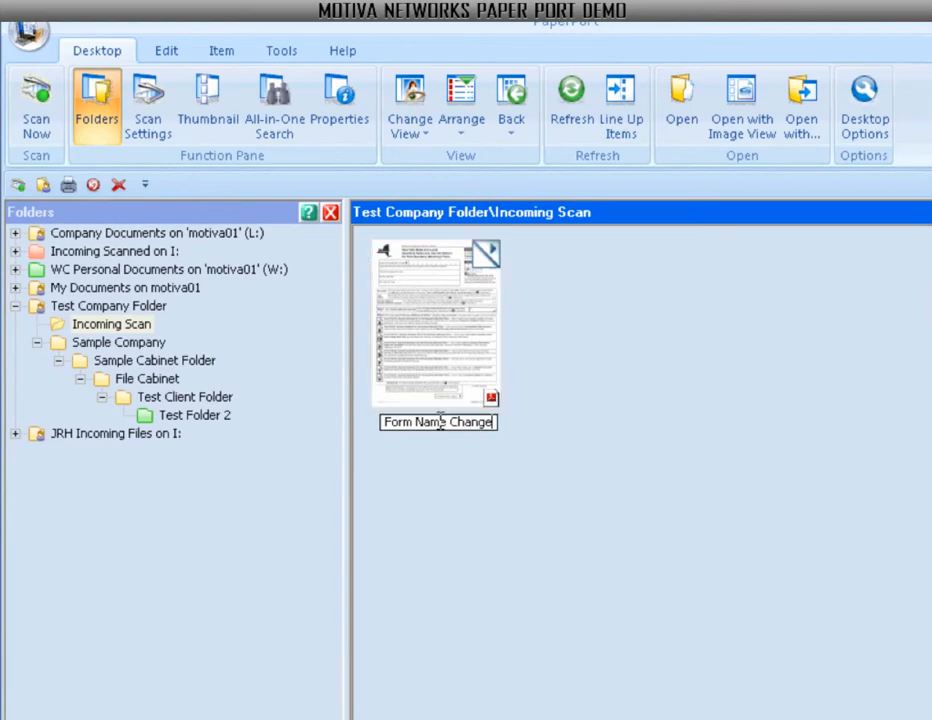
pyautogui.press('Return')
pyautogui.doubleClick(421, 362)
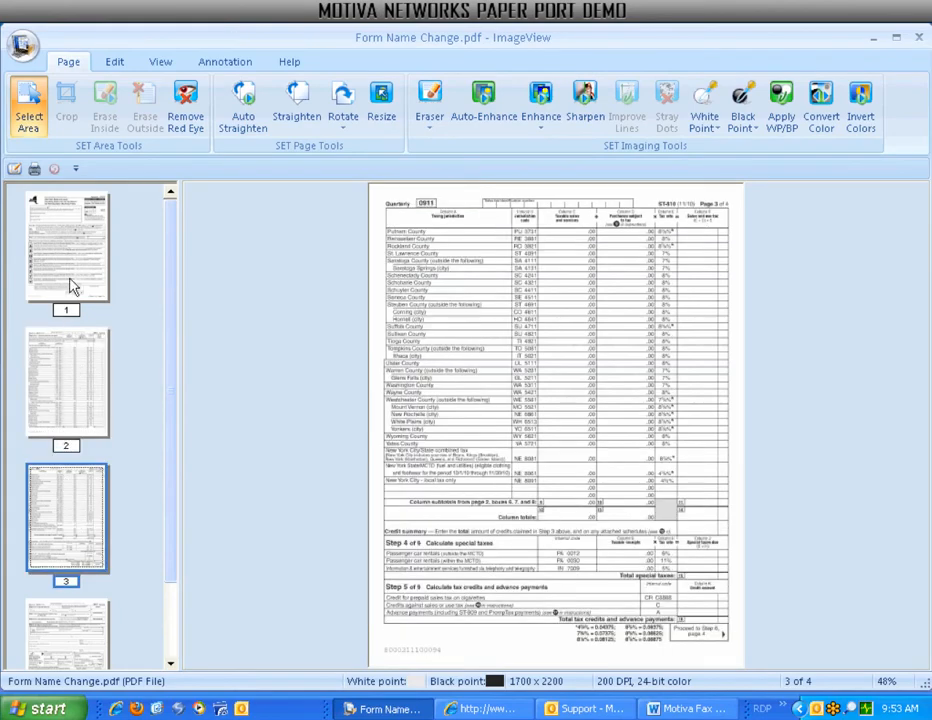
pyautogui.click(70, 287)
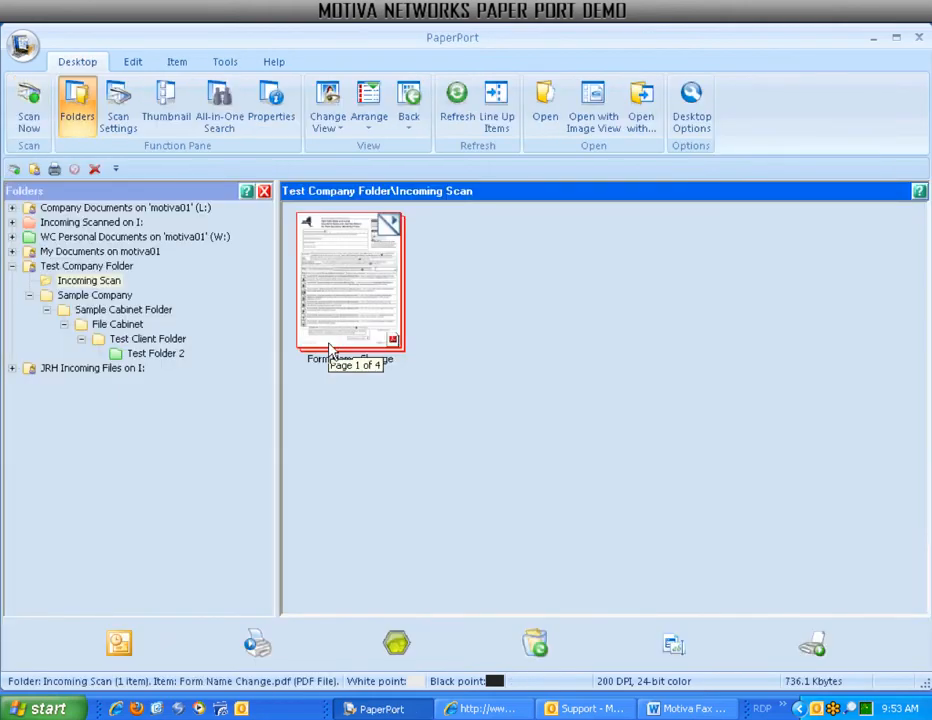
# Print the Motiva Fax Cover Sheet from Word to the PaperPort Image Printer rather than the RICOH Aficio.
pyautogui.click(660, 707)
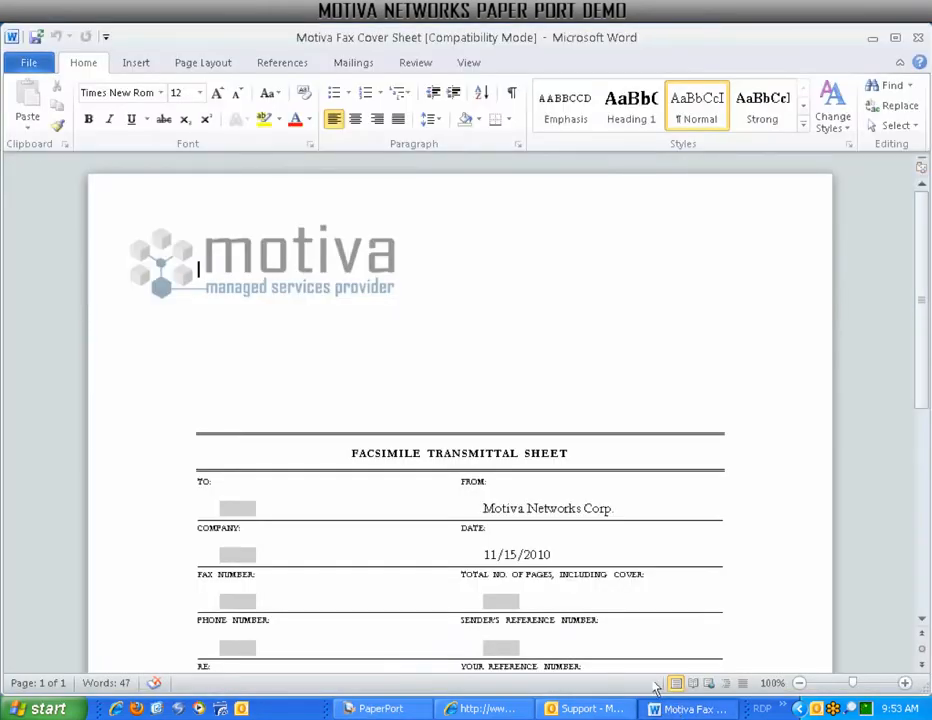
pyautogui.click(40, 65)
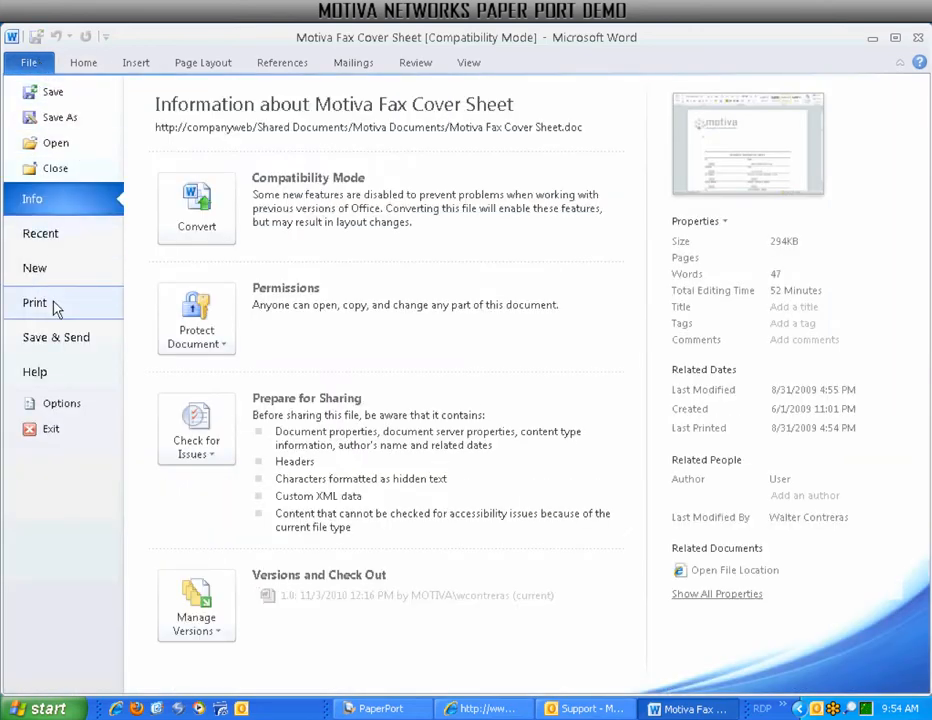
pyautogui.click(30, 304)
pyautogui.click(223, 234)
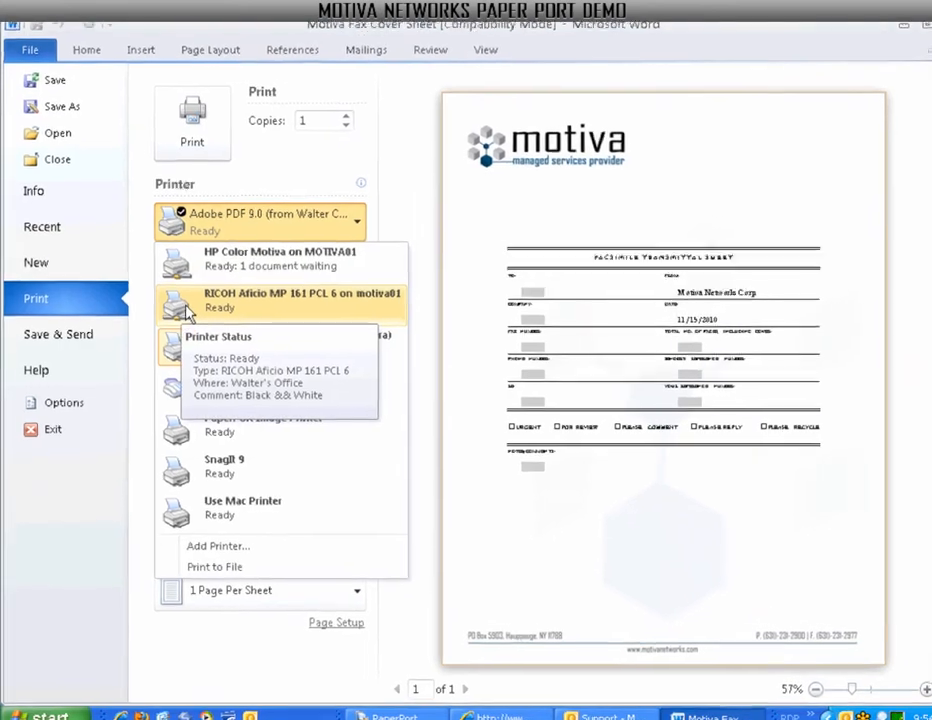
pyautogui.click(181, 316)
pyautogui.click(284, 183)
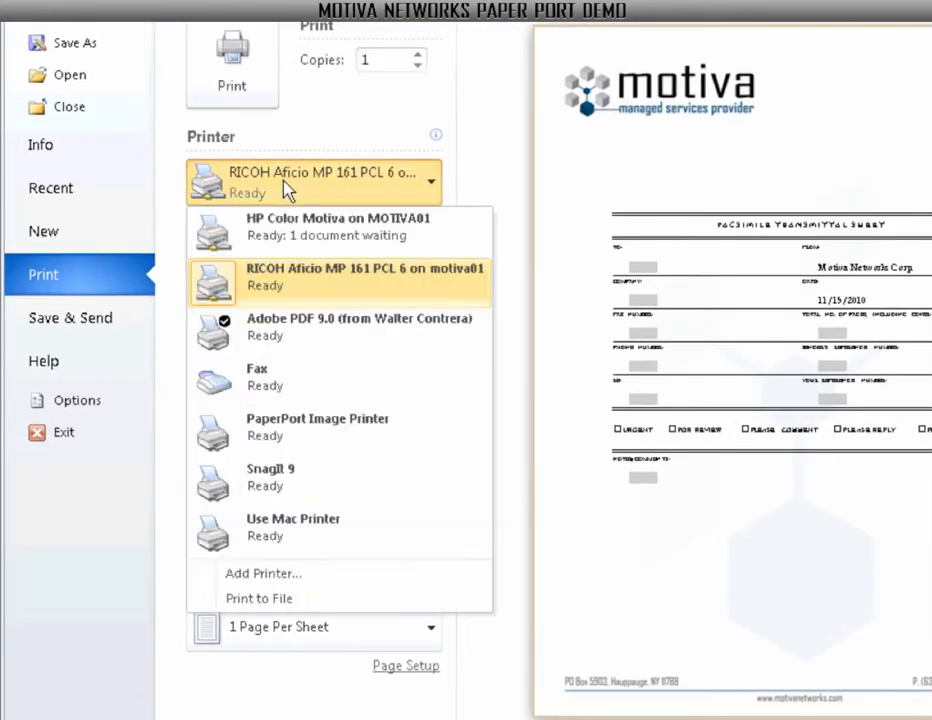
pyautogui.click(287, 440)
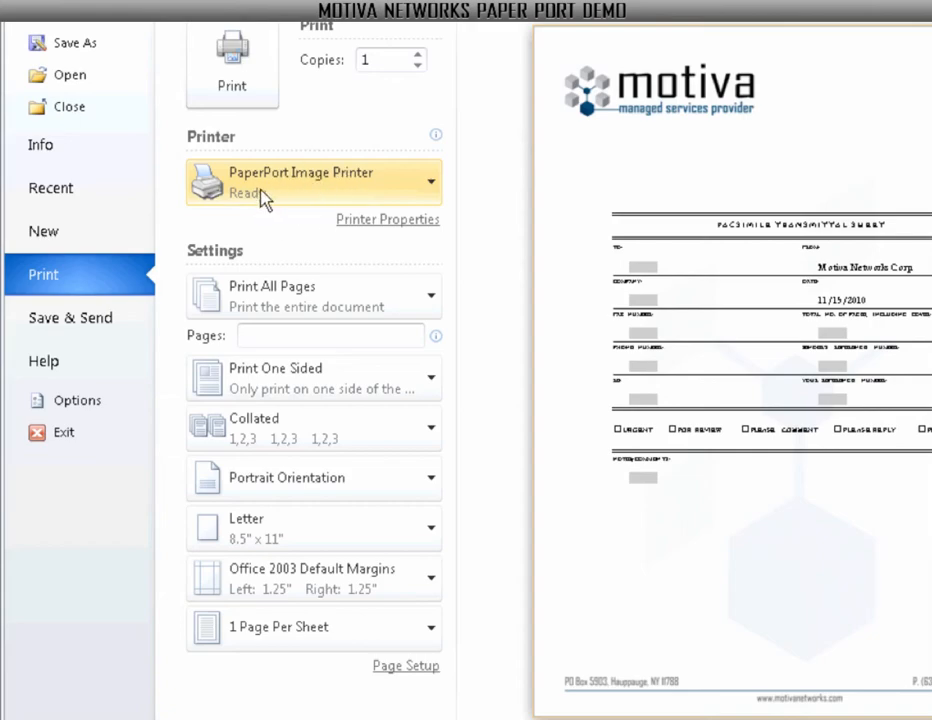
pyautogui.click(240, 75)
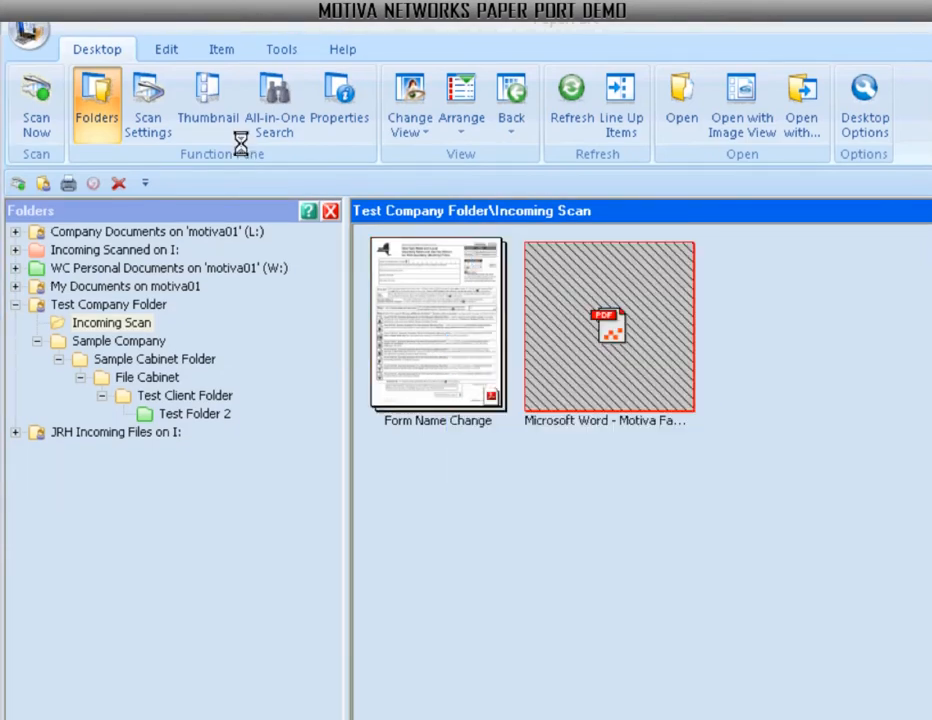
# Rename the fax cover sheet PDF in Incoming Scan to 'word sample document'.
pyautogui.click(603, 424)
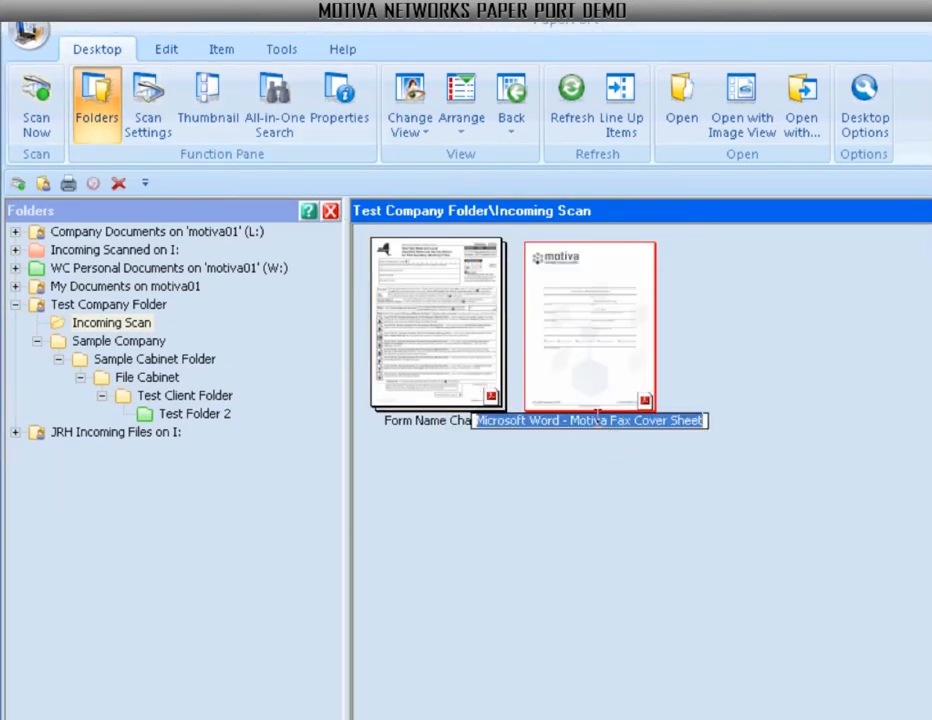
pyautogui.write('word sa')
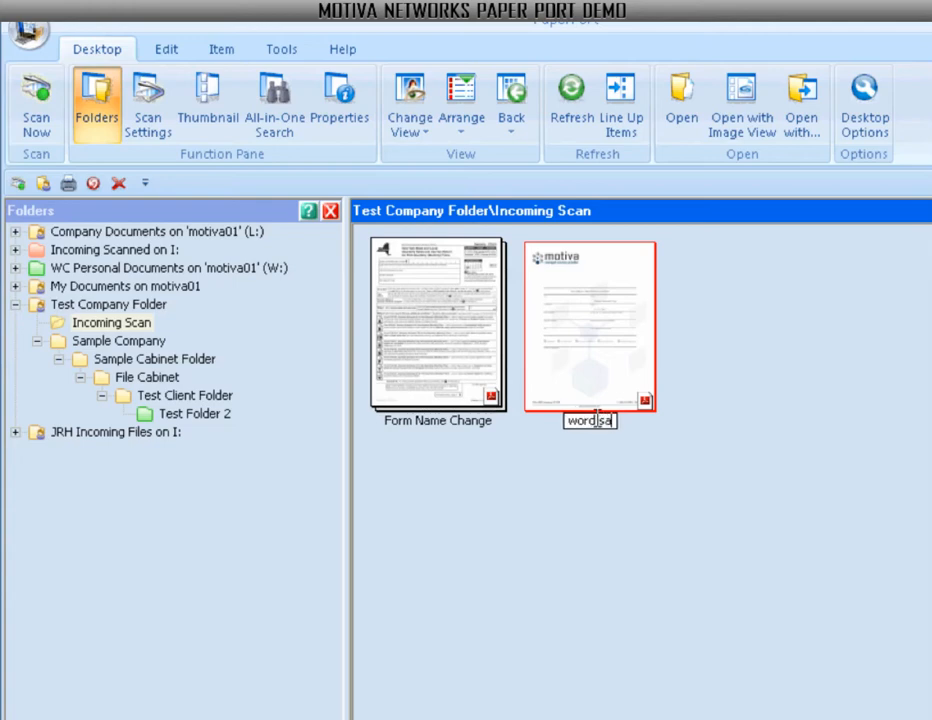
pyautogui.write('mple docume')
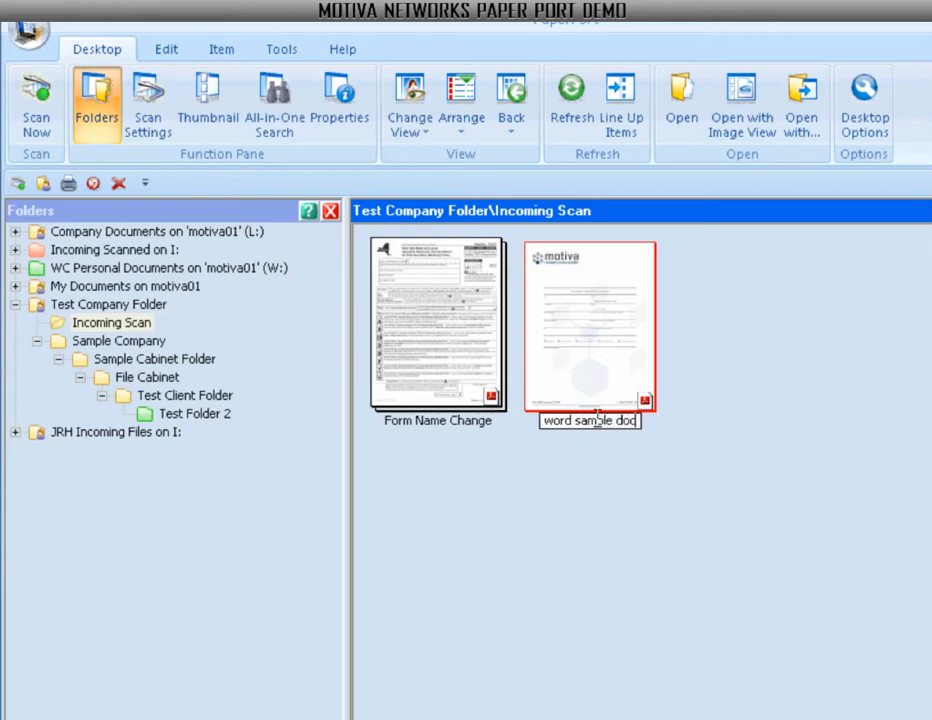
pyautogui.write('nt')
pyautogui.press('Return')
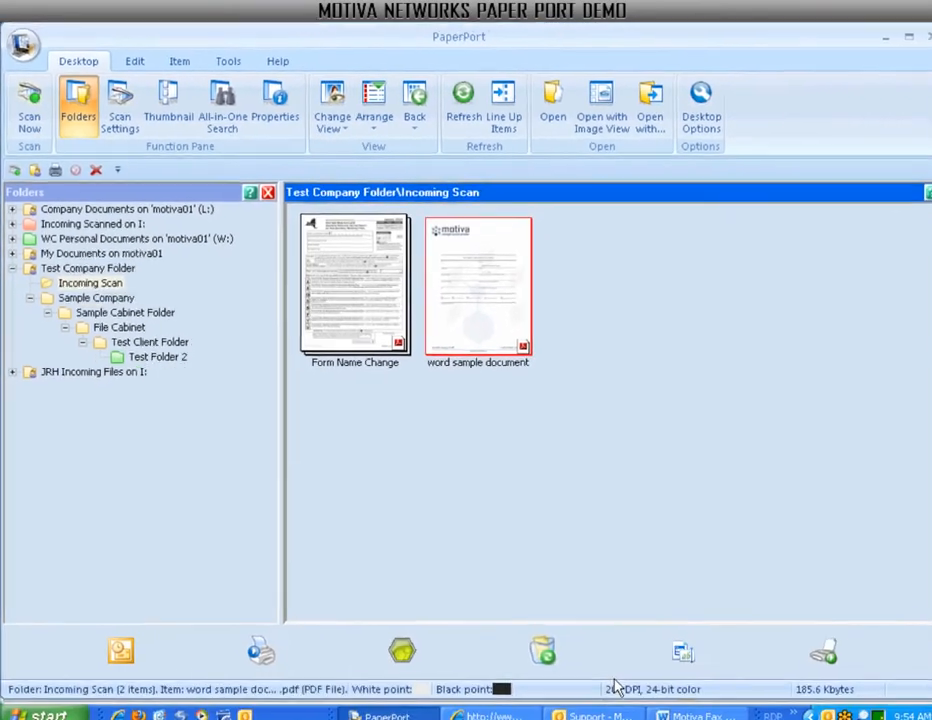
pyautogui.click(585, 709)
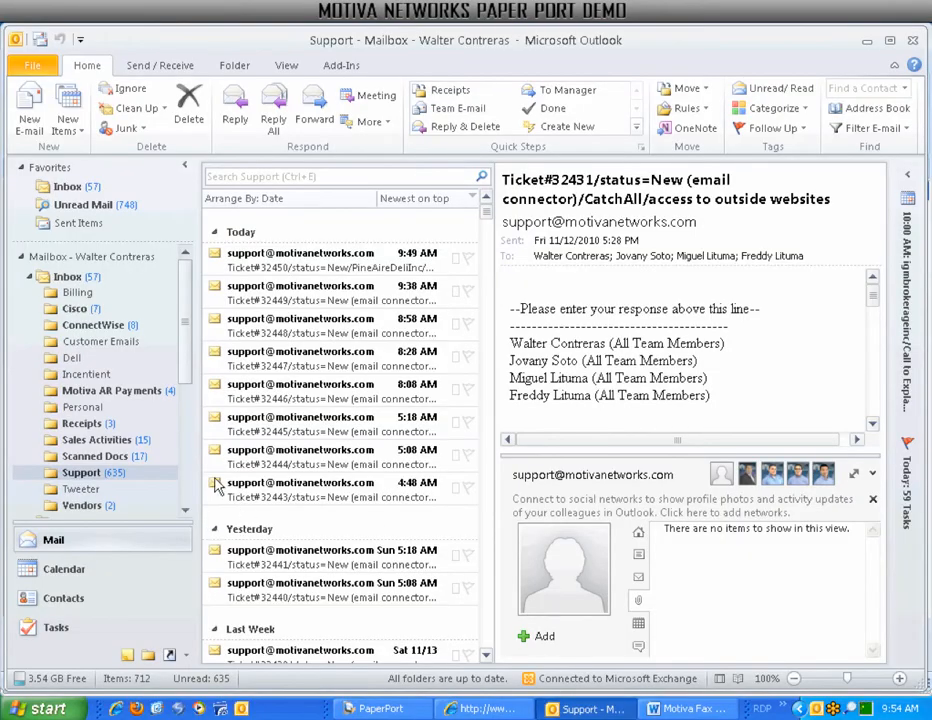
# Print the 5:08 AM Low Disk Space Alert email to the PaperPort Image Printer, then name it 'Email Sample document'.
pyautogui.doubleClick(250, 457)
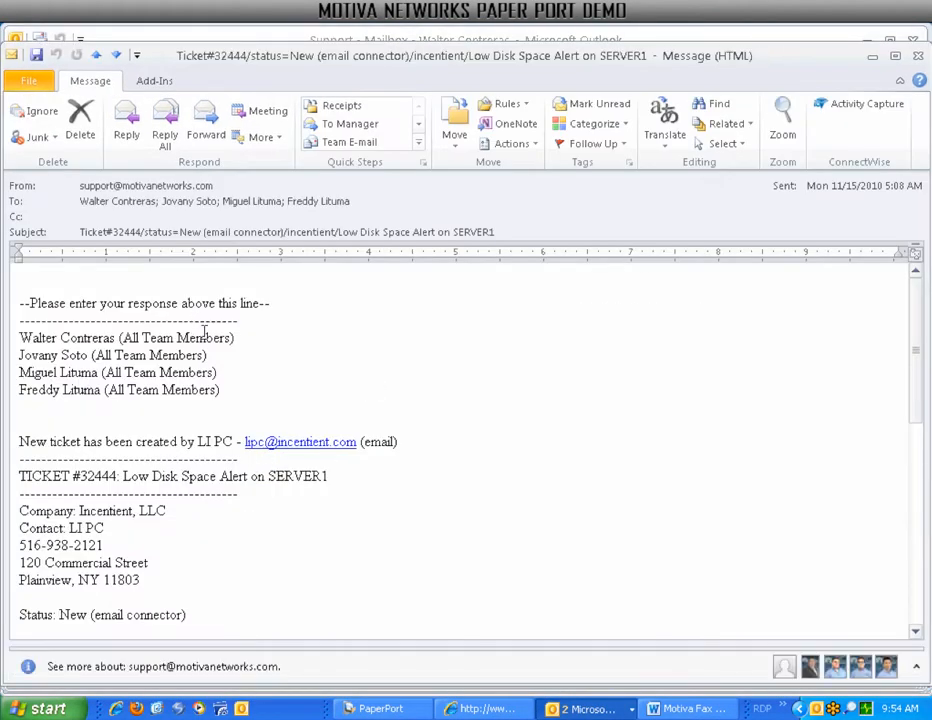
pyautogui.click(27, 88)
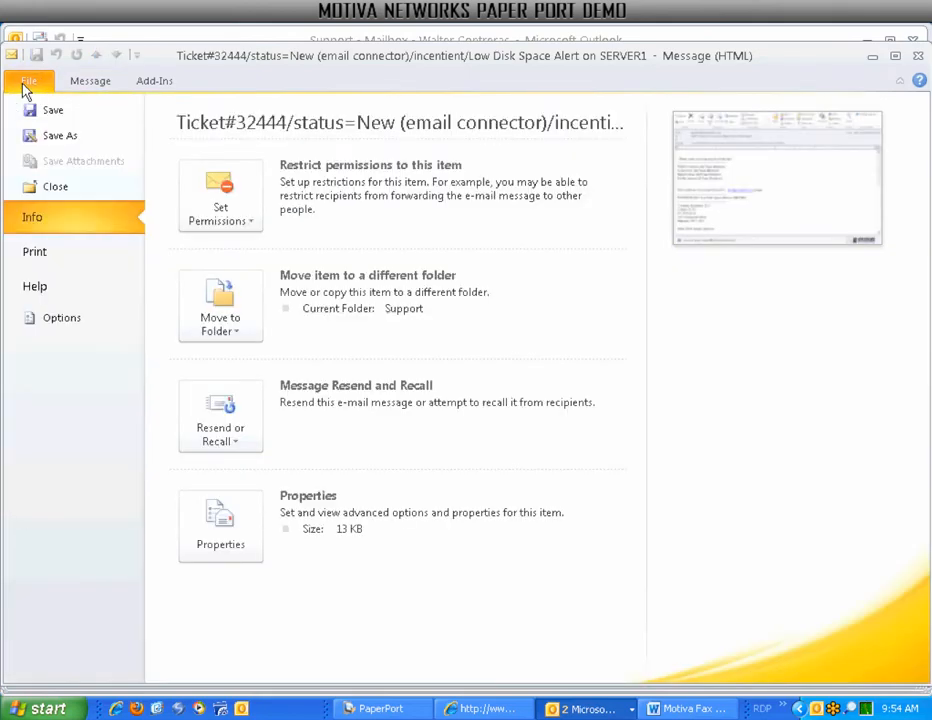
pyautogui.click(36, 252)
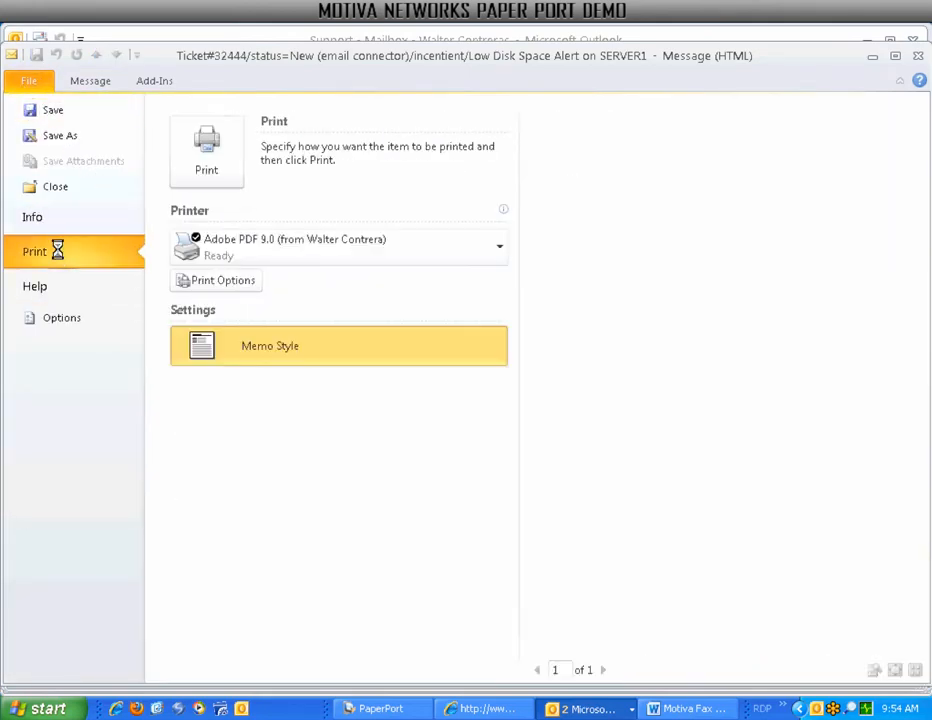
pyautogui.click(266, 257)
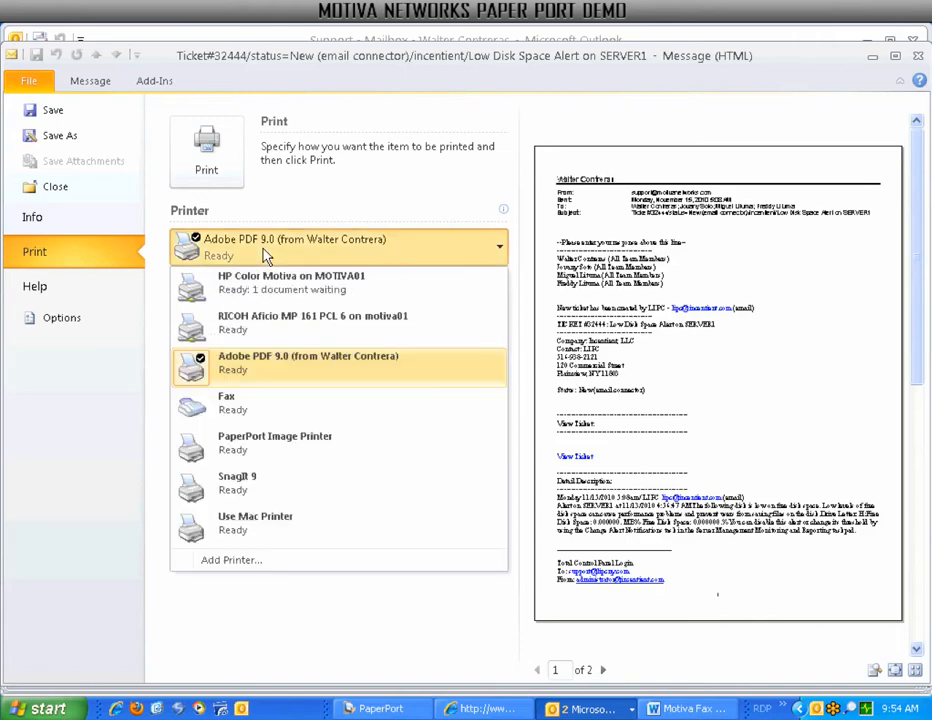
pyautogui.click(245, 443)
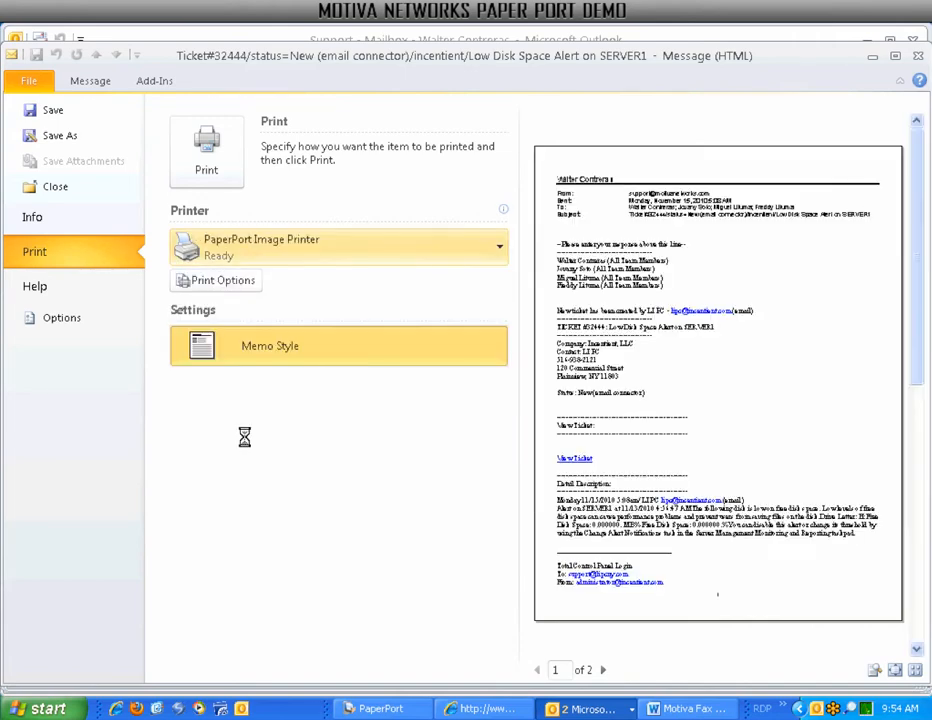
pyautogui.click(206, 150)
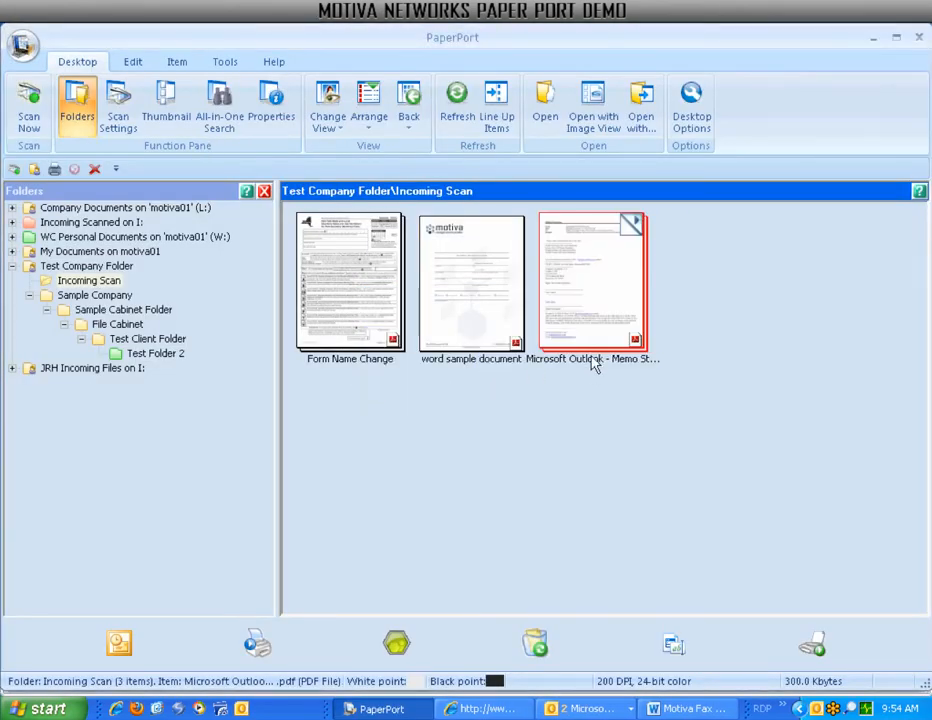
pyautogui.click(593, 360)
pyautogui.write('Email')
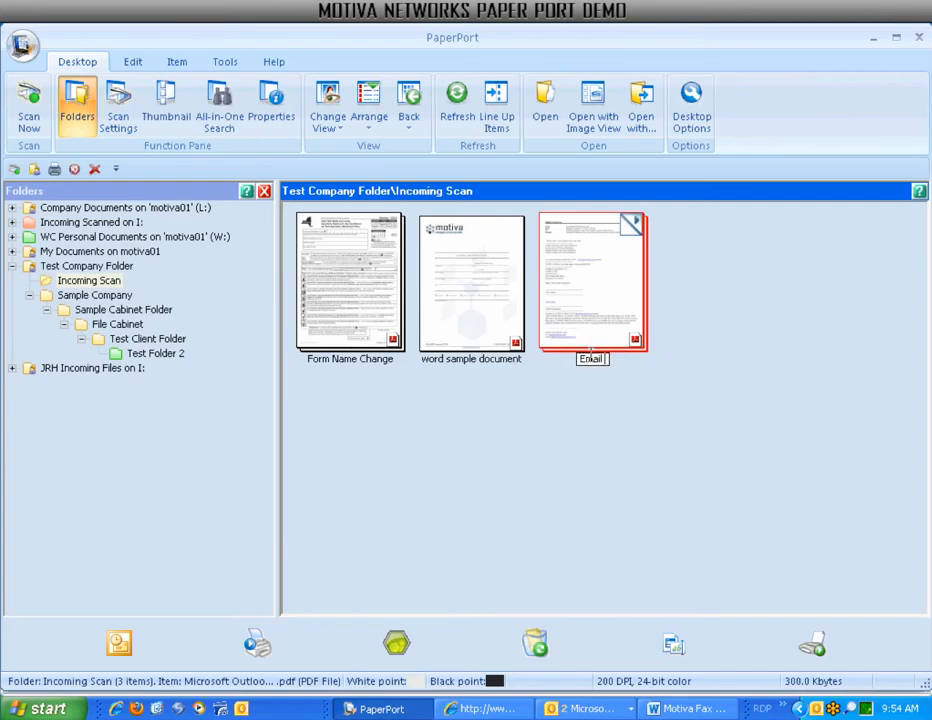
pyautogui.write(' Sample')
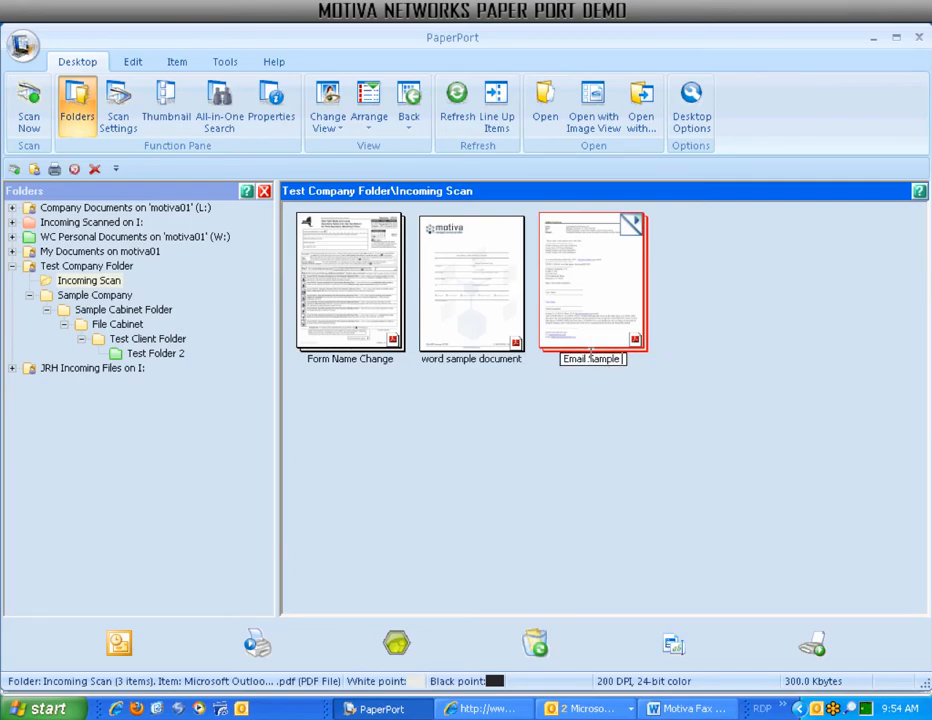
pyautogui.write(' document')
# Confirm the name 'Email Sample document' and send it as an Outlook attachment to a colleague.
pyautogui.press('Return')
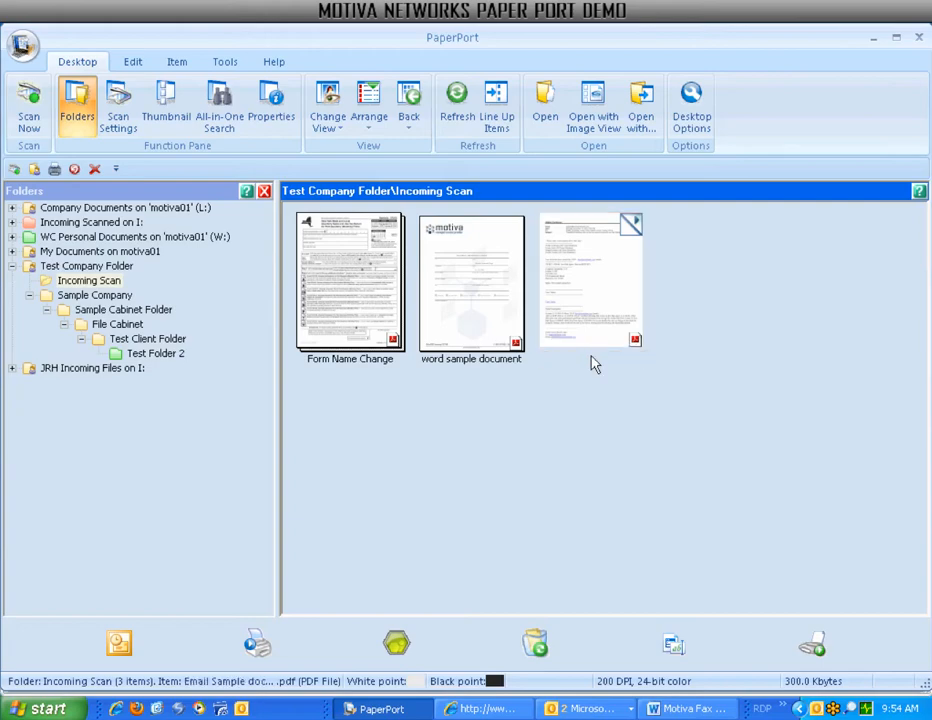
pyautogui.moveTo(590, 318); pyautogui.dragTo(155, 633)
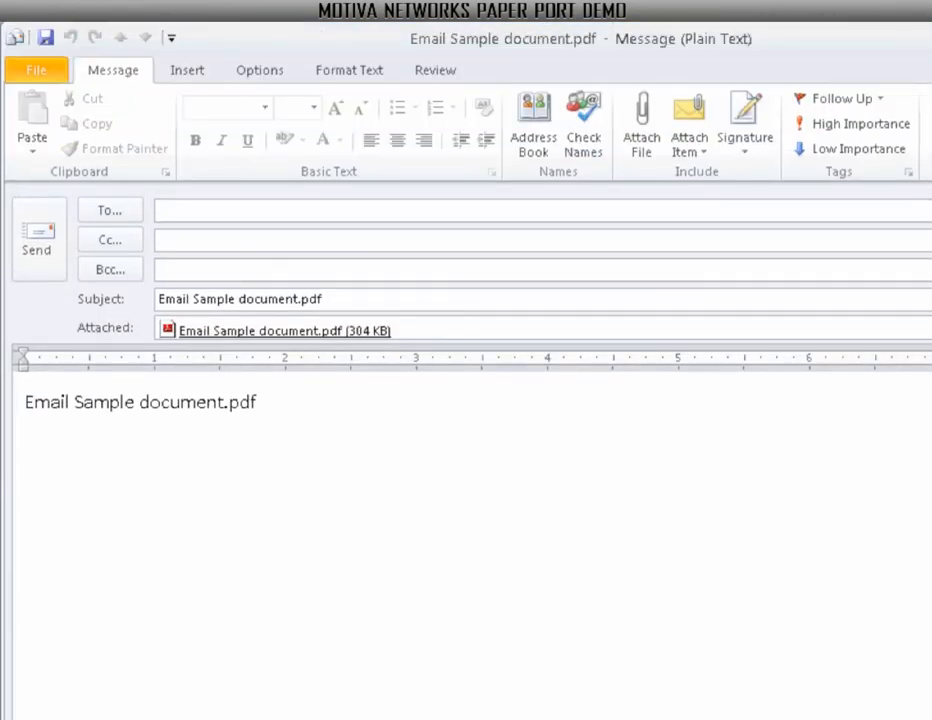
pyautogui.write('wal')
pyautogui.press('Return')
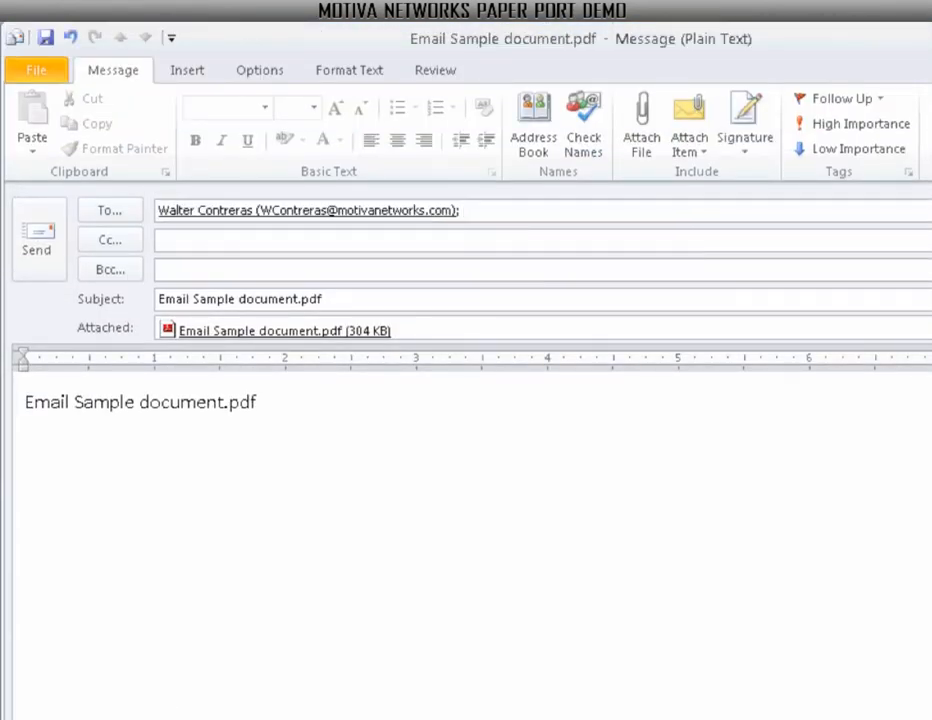
pyautogui.click(160, 240)
pyautogui.click(50, 244)
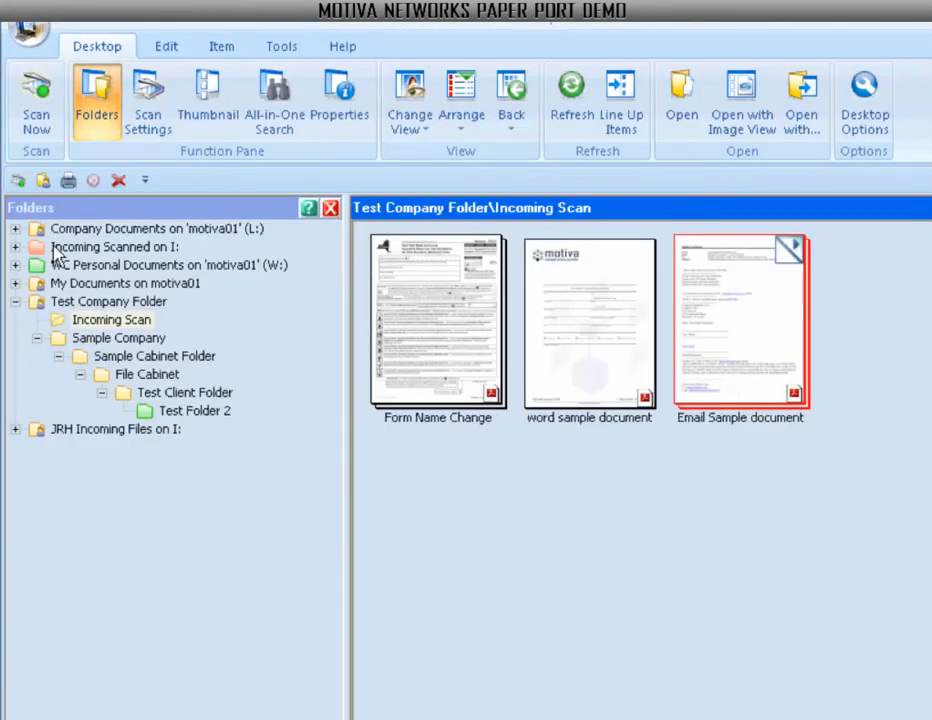
# Stack word sample document onto Email Sample document and mail the 3-page PDF to a colleague.
pyautogui.moveTo(560, 338); pyautogui.dragTo(709, 366)
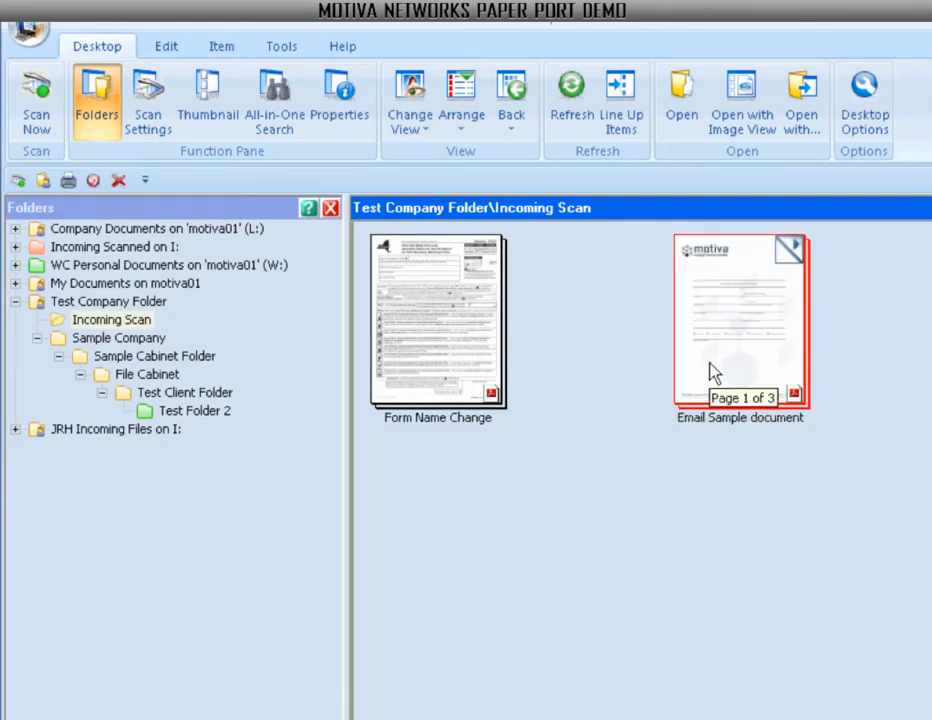
pyautogui.moveTo(745, 324); pyautogui.dragTo(152, 623)
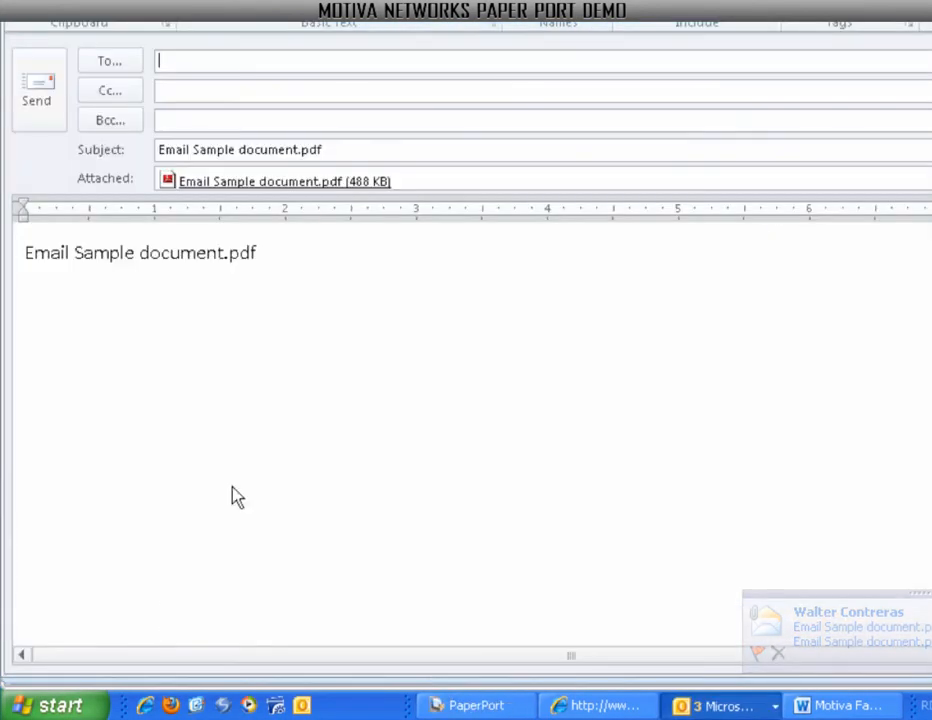
pyautogui.write('wa')
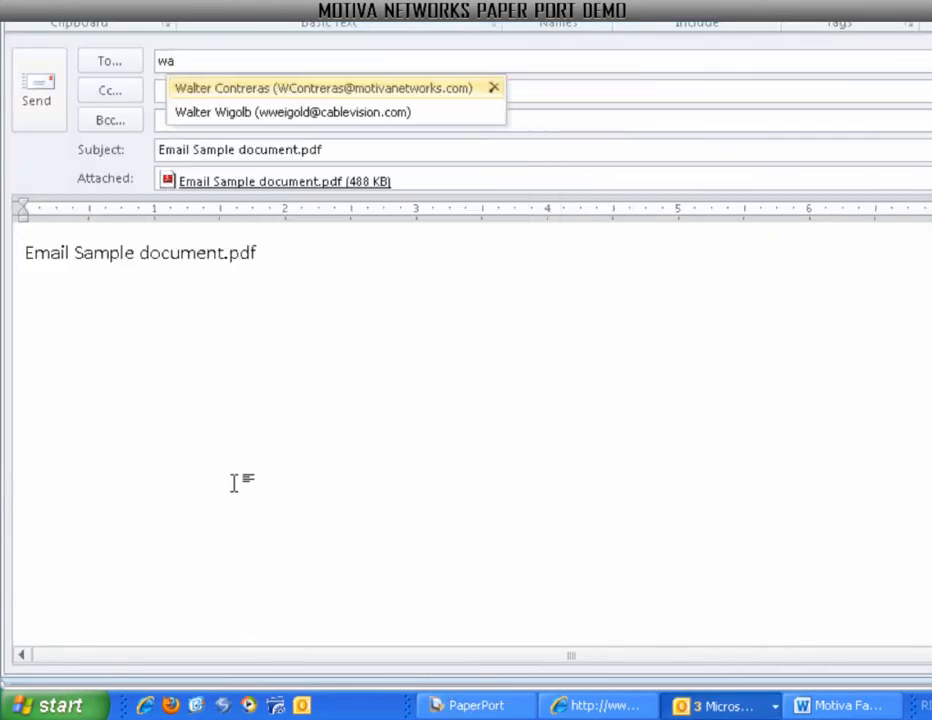
pyautogui.press('Return')
pyautogui.click(37, 92)
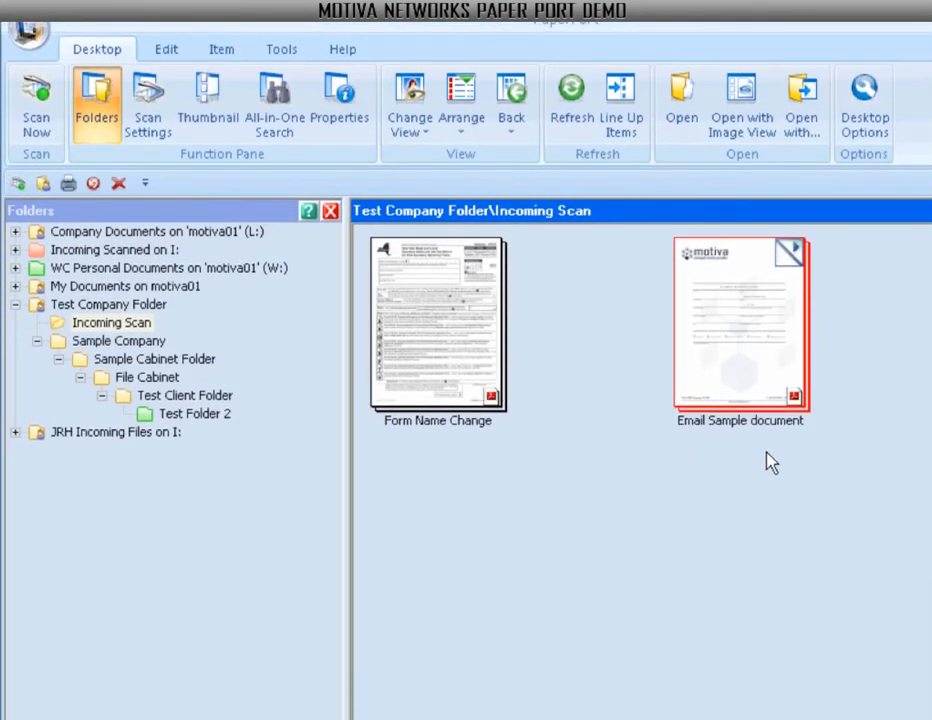
pyautogui.moveTo(820, 450); pyautogui.dragTo(117, 650)
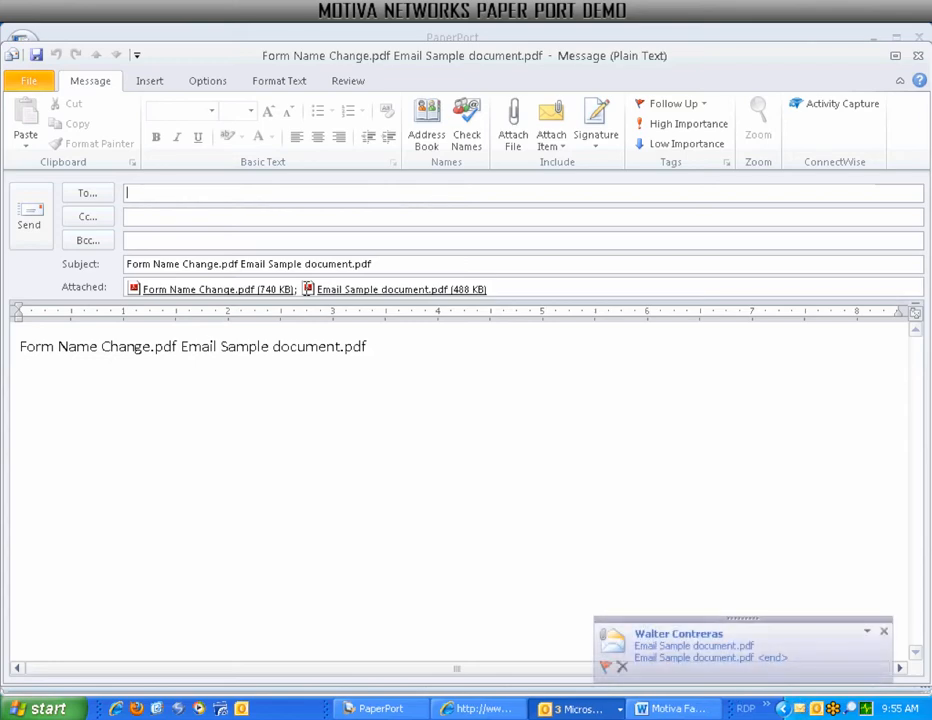
pyautogui.click(307, 289)
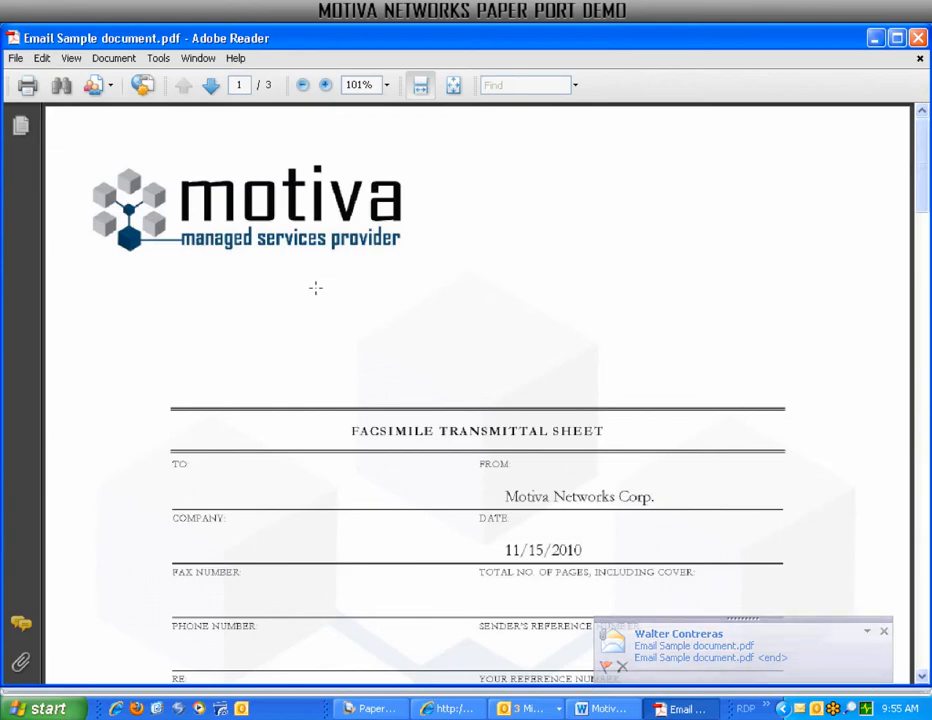
pyautogui.scroll(-8, 316, 296)
pyautogui.scroll(-20, 316, 287)
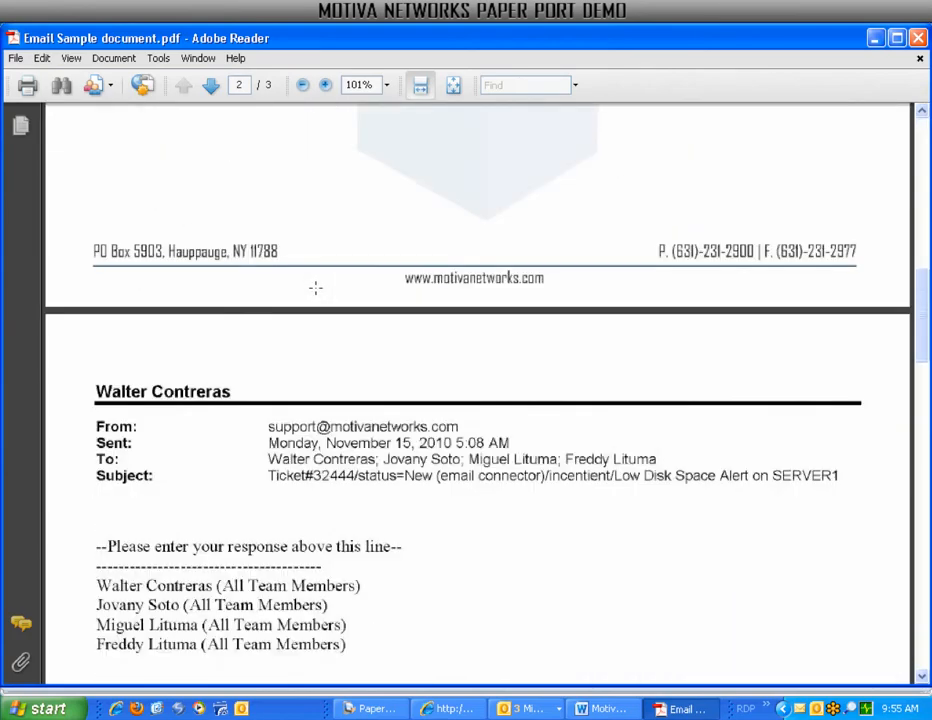
pyautogui.scroll(-5, 316, 292)
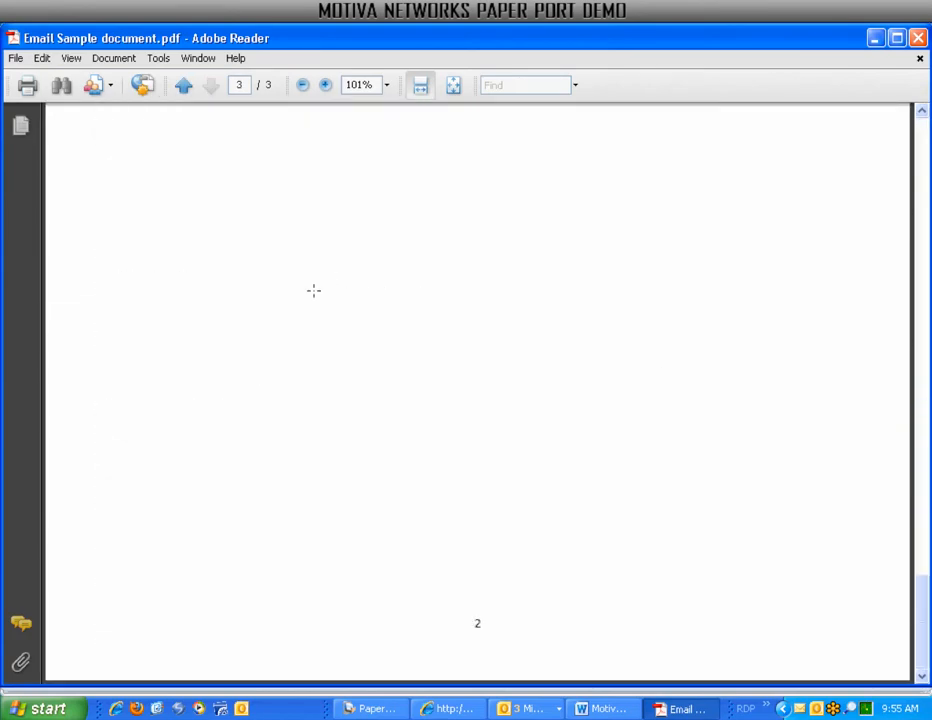
pyautogui.click(918, 38)
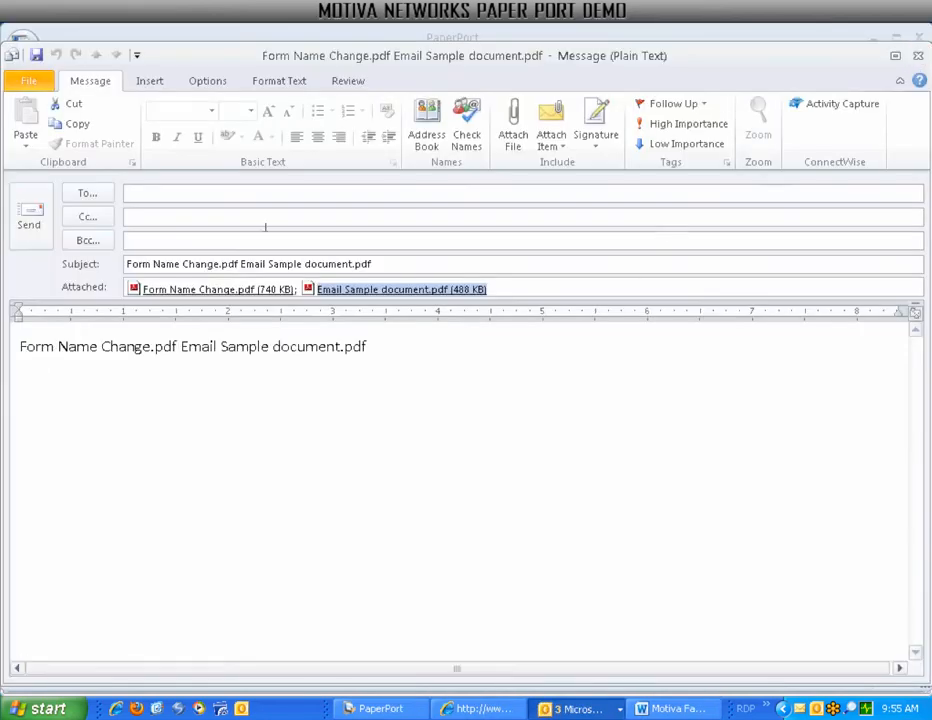
pyautogui.click(918, 56)
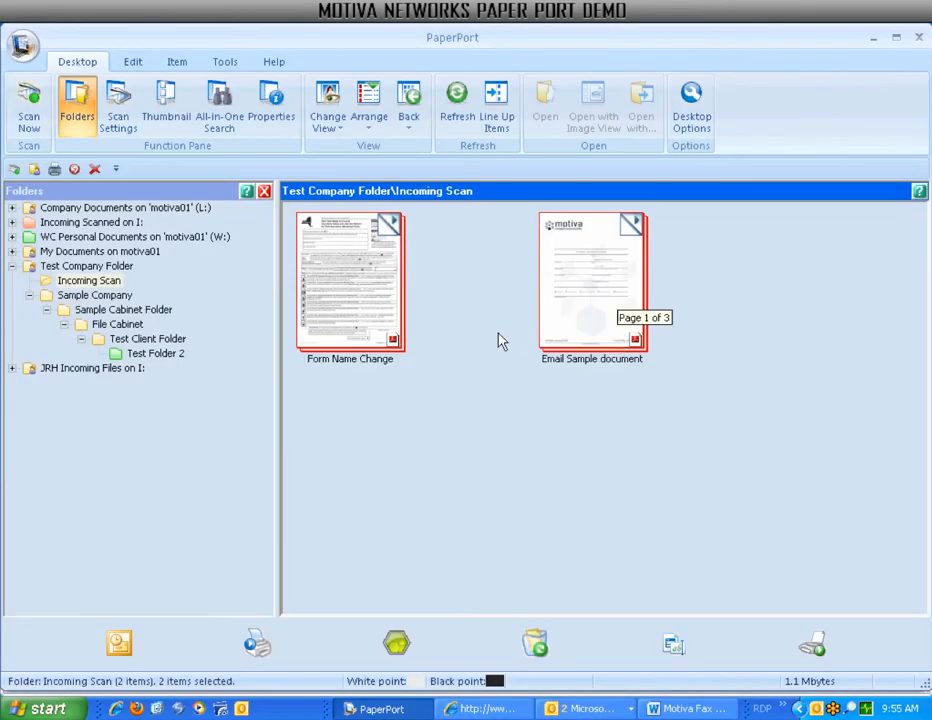
# Select only Email Sample document and send it to the PaperPort fax wizard.
pyautogui.click(504, 421)
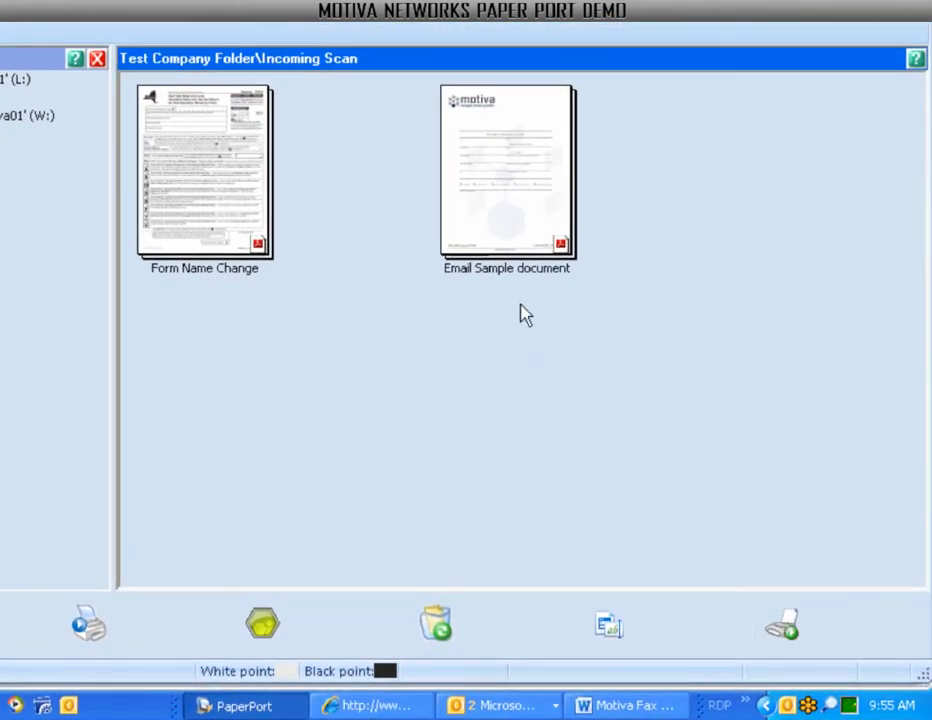
pyautogui.click(491, 208)
pyautogui.moveTo(583, 337); pyautogui.dragTo(783, 624)
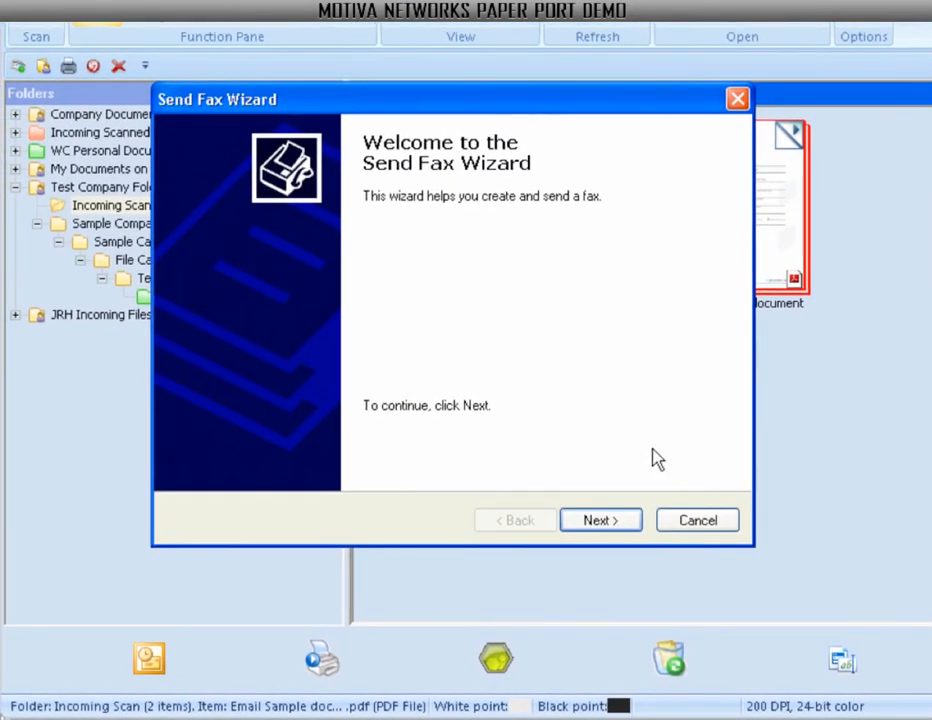
pyautogui.click(604, 524)
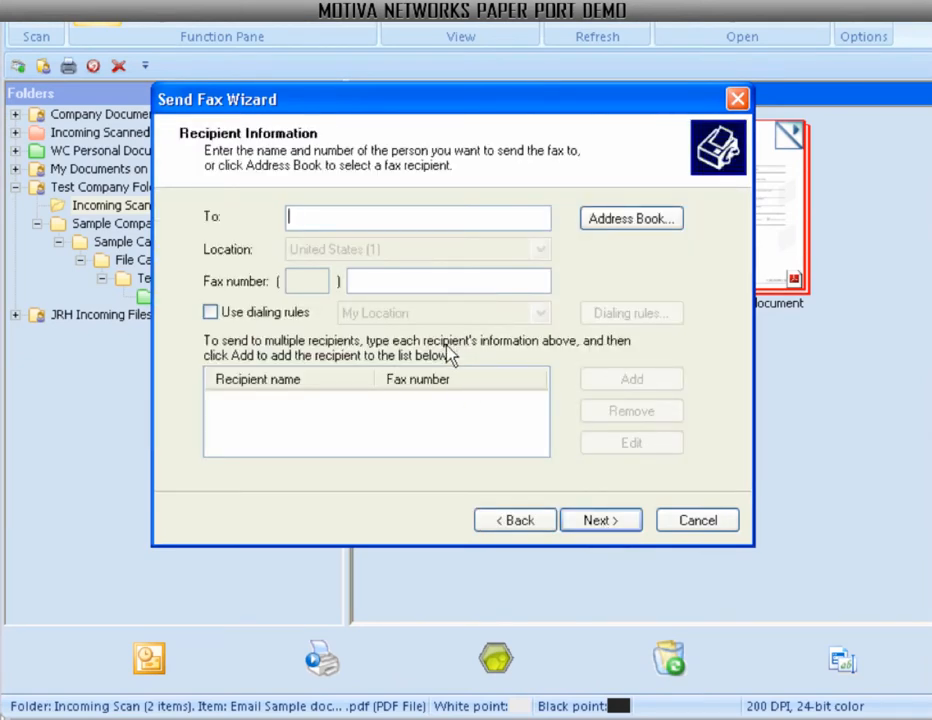
# Add two fax recipients, entering each recipient's name and fax number.
pyautogui.write('rC')
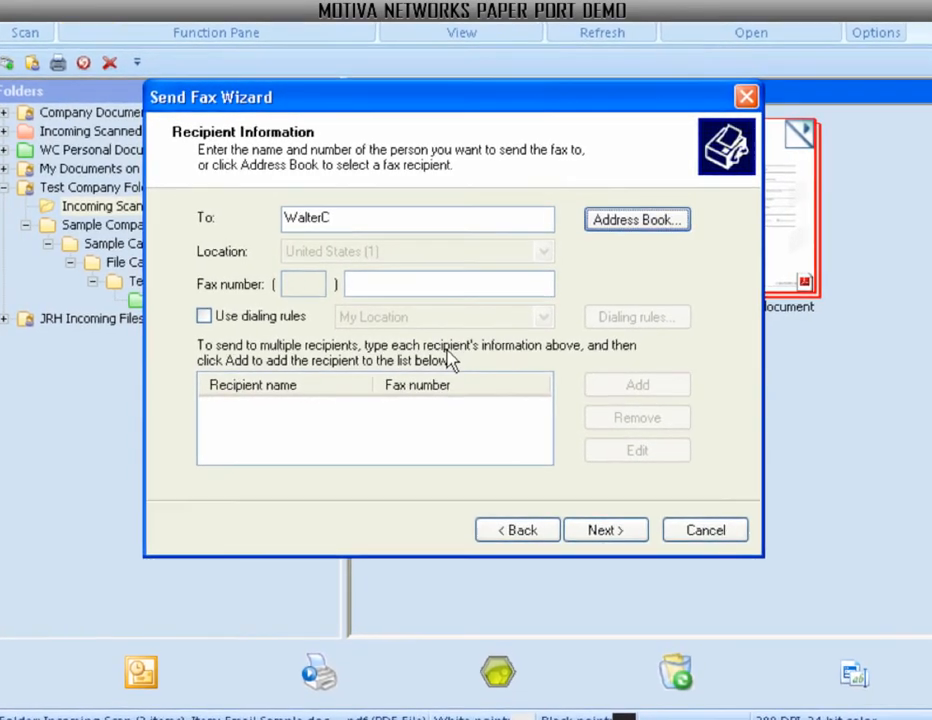
pyautogui.press('Tab')
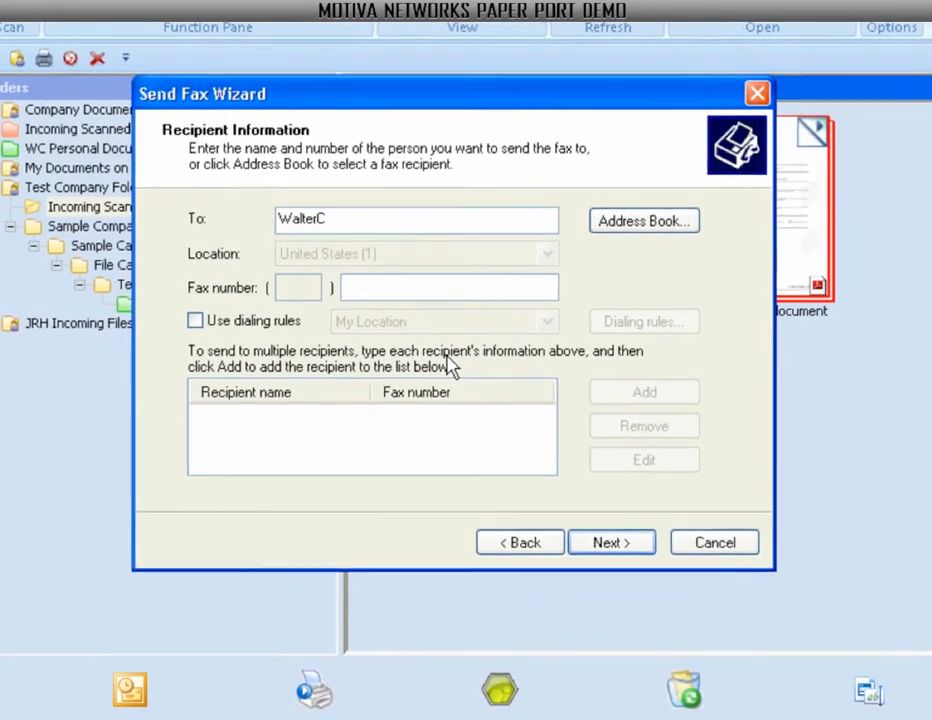
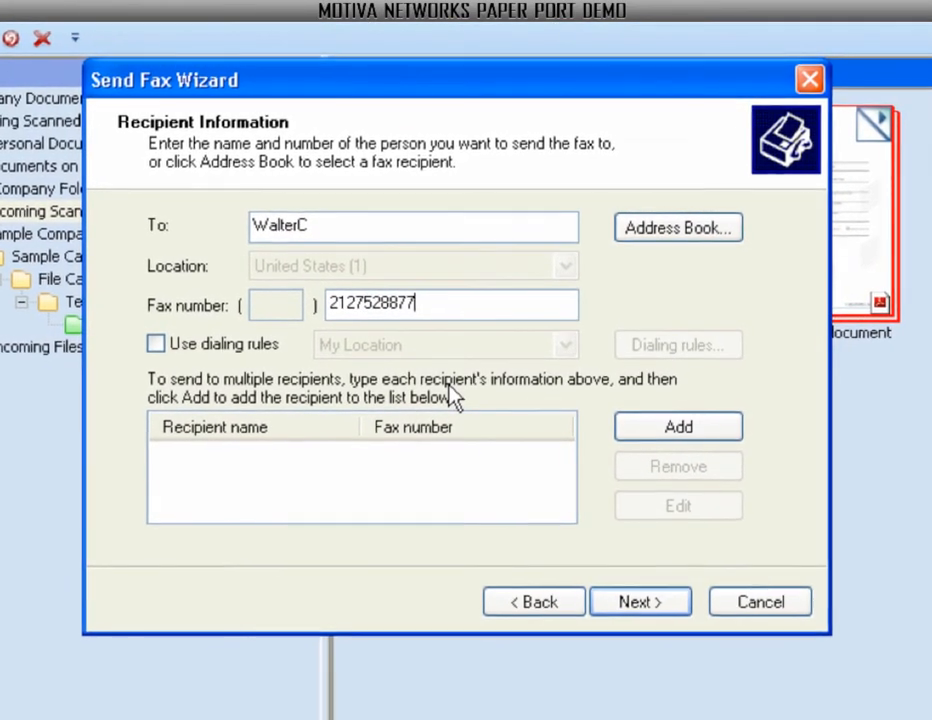
pyautogui.click(650, 428)
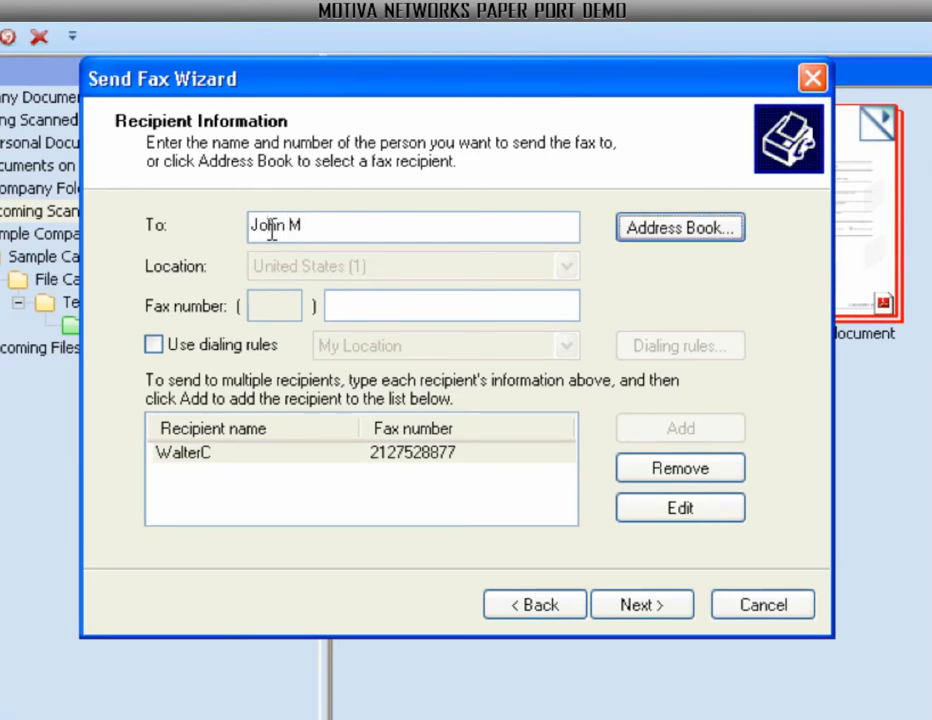
pyautogui.press('Tab')
pyautogui.write('63')
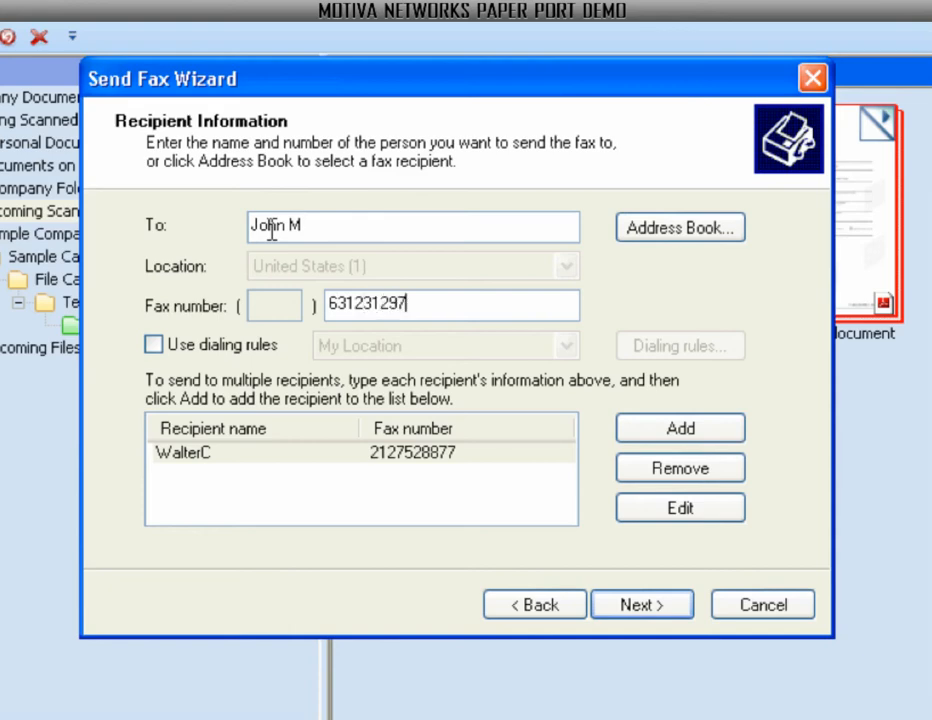
pyautogui.click(660, 430)
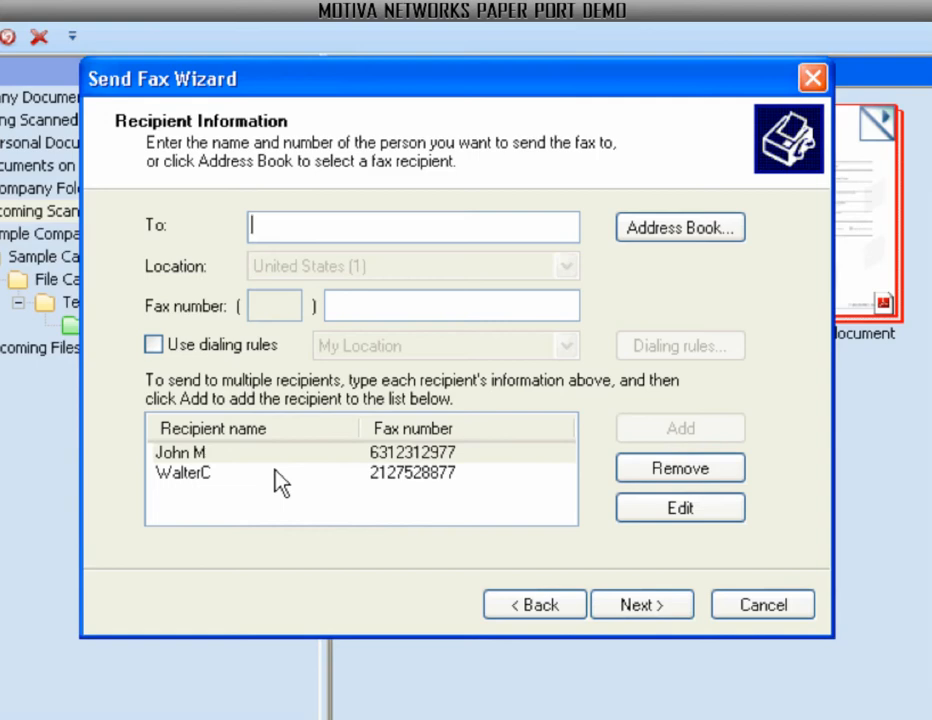
# Include the confdent cover page, then cancel the fax wizard without sending.
pyautogui.click(637, 608)
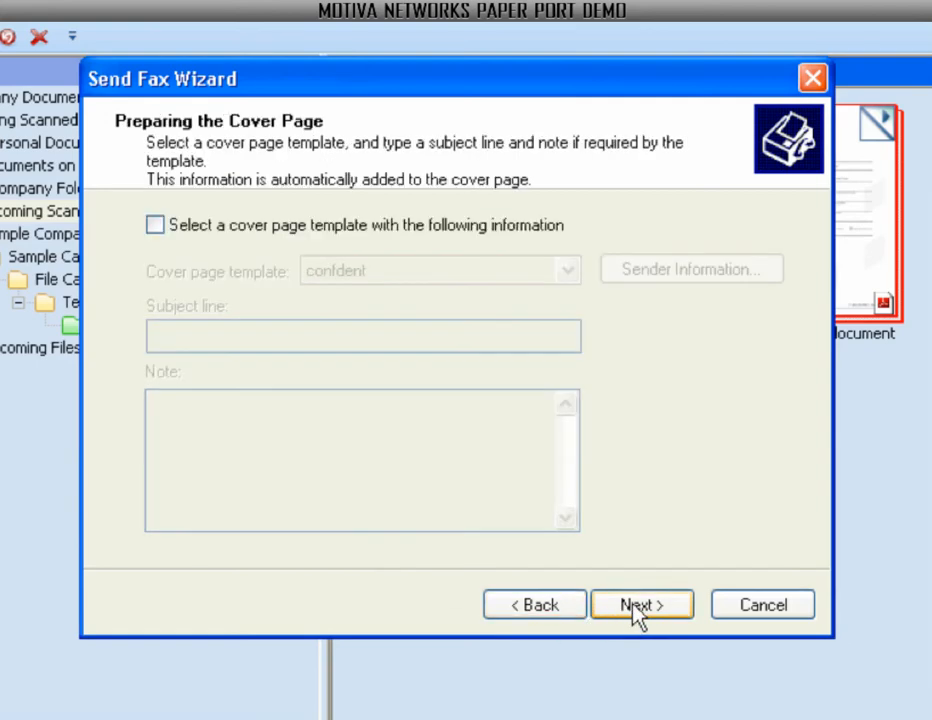
pyautogui.click(195, 224)
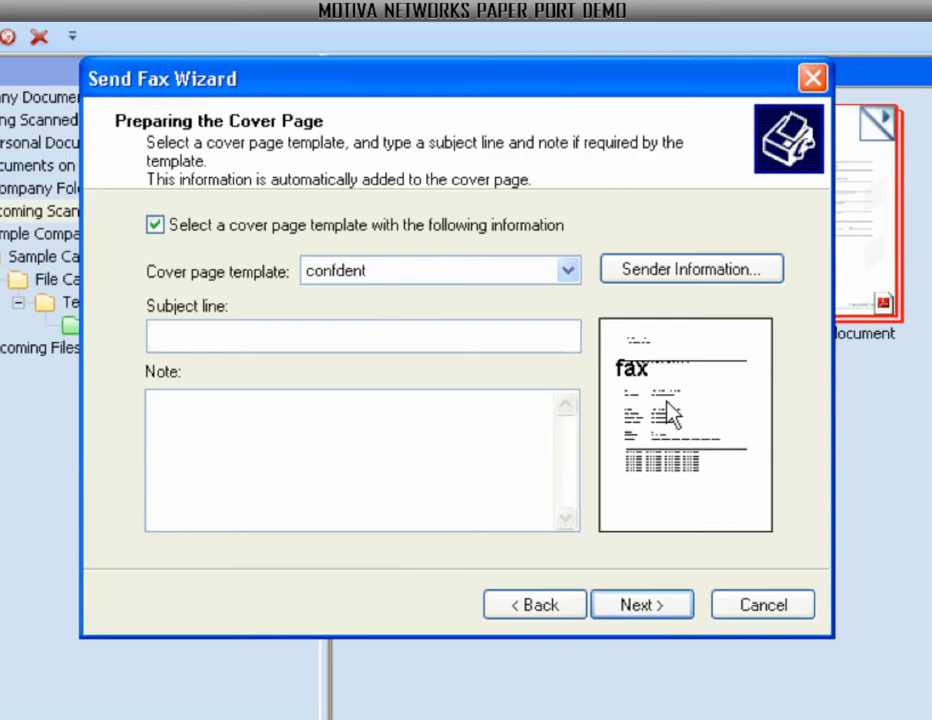
pyautogui.click(780, 605)
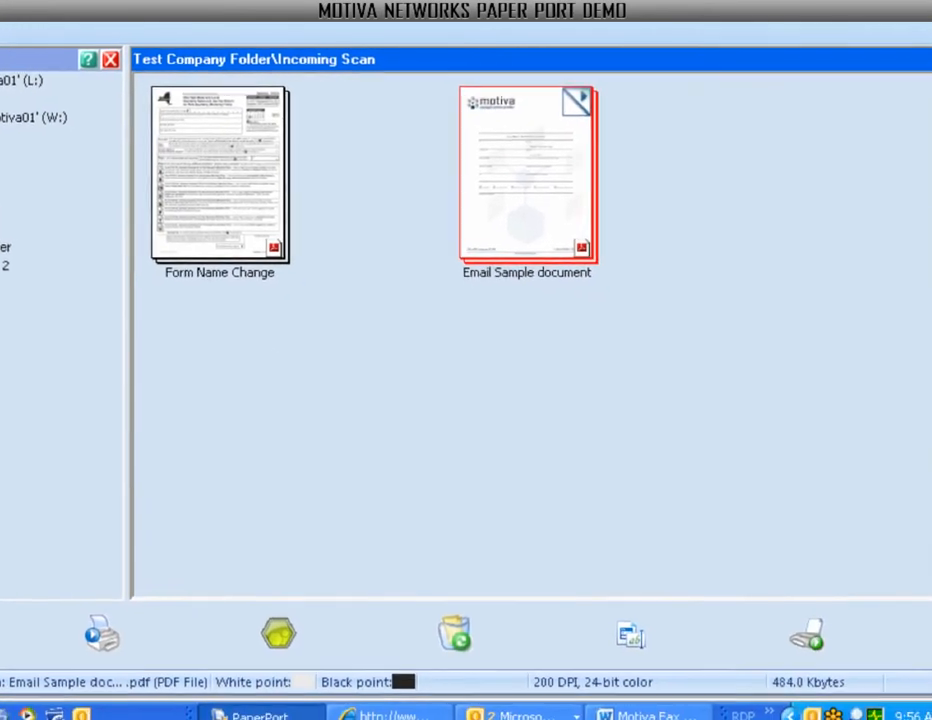
# Bring the Outlook mailbox window forward, then return to PaperPort.
pyautogui.click(501, 709)
pyautogui.click(491, 676)
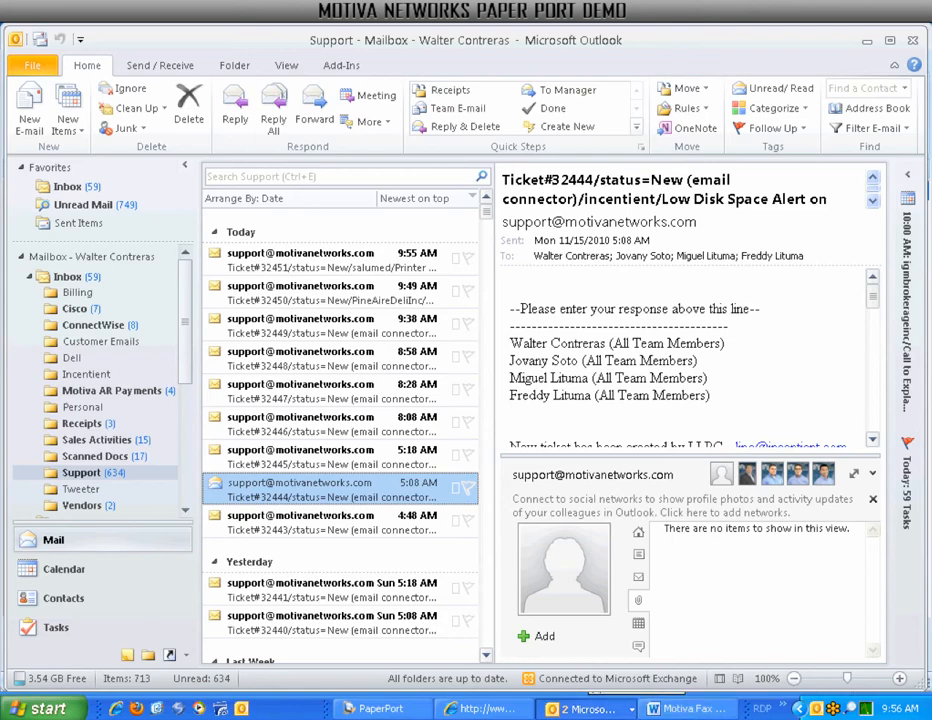
pyautogui.click(370, 709)
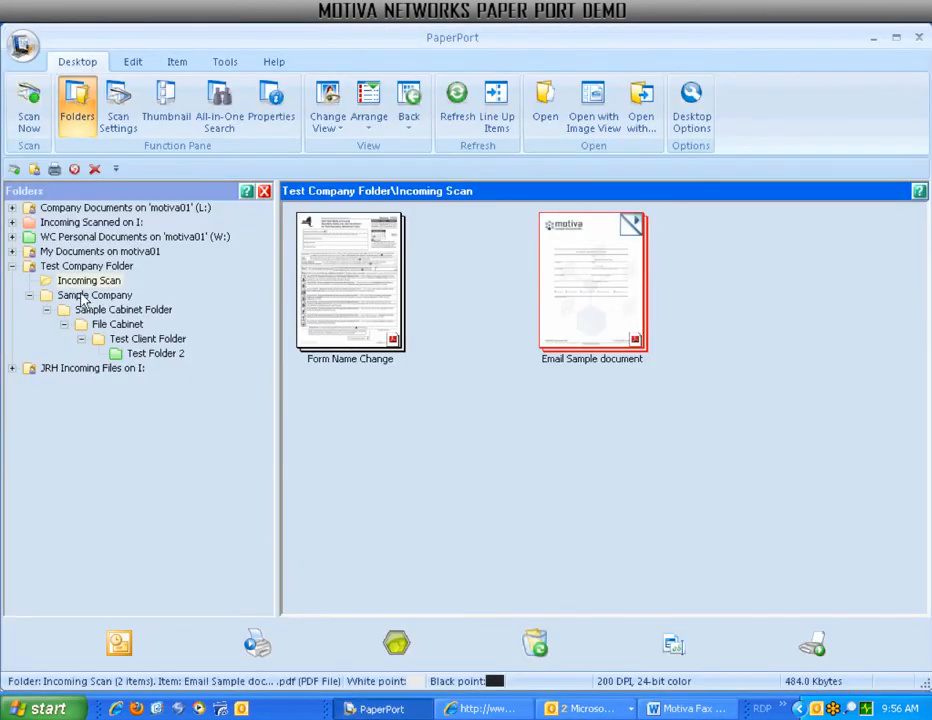
# File Form Name Change and Email Sample document into Sample Company, then move Form Name Change into Test Client Folder.
pyautogui.click(64, 295)
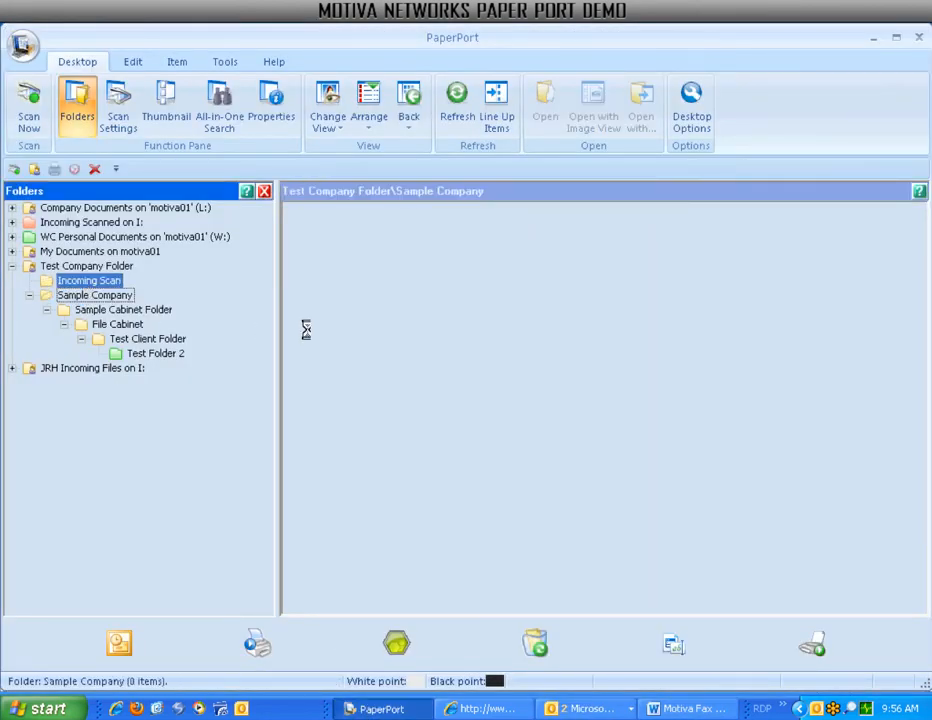
pyautogui.click(352, 314)
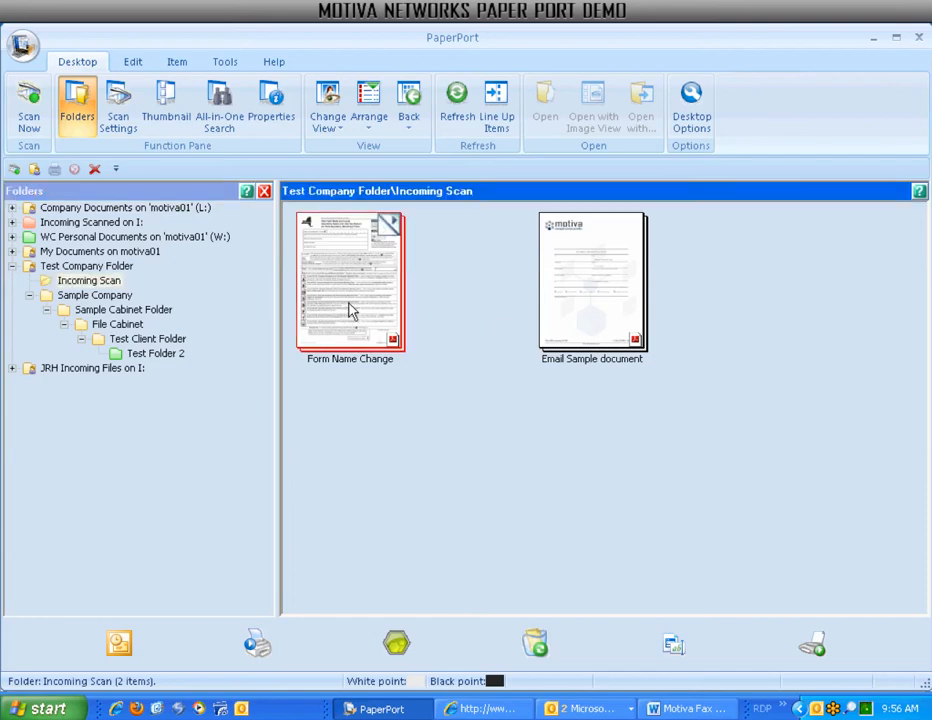
pyautogui.moveTo(244, 314); pyautogui.dragTo(119, 299)
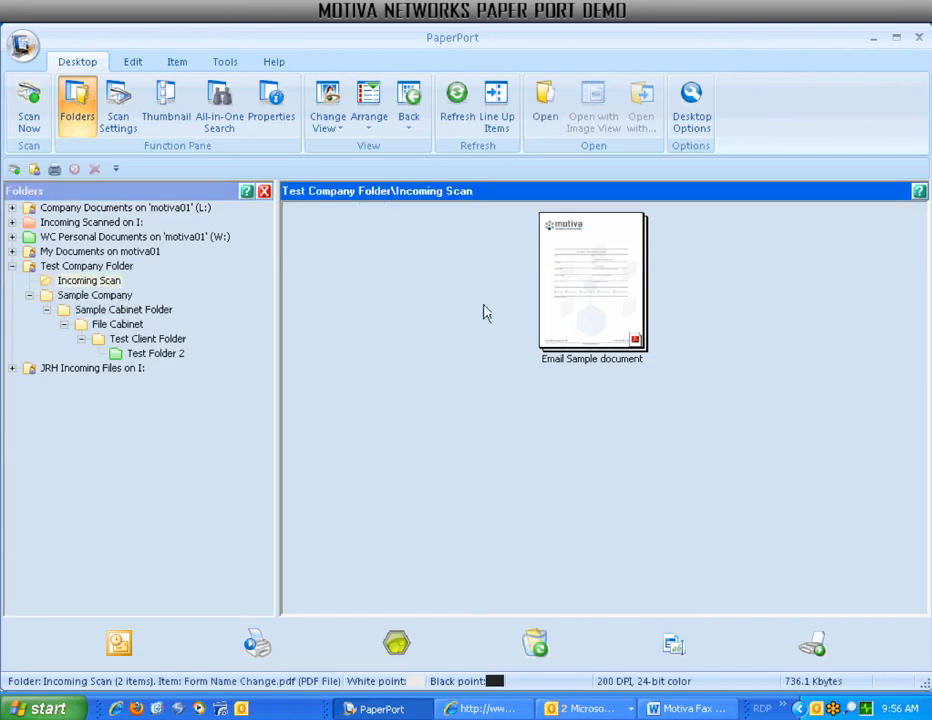
pyautogui.moveTo(576, 306); pyautogui.dragTo(115, 303)
pyautogui.click(115, 299)
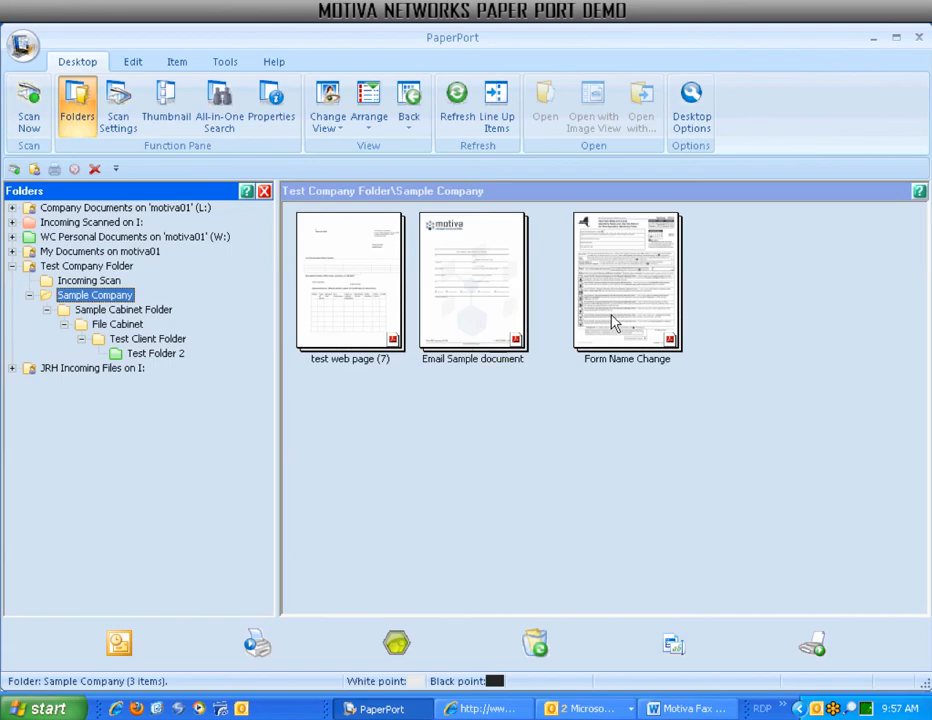
pyautogui.moveTo(607, 318); pyautogui.dragTo(175, 345)
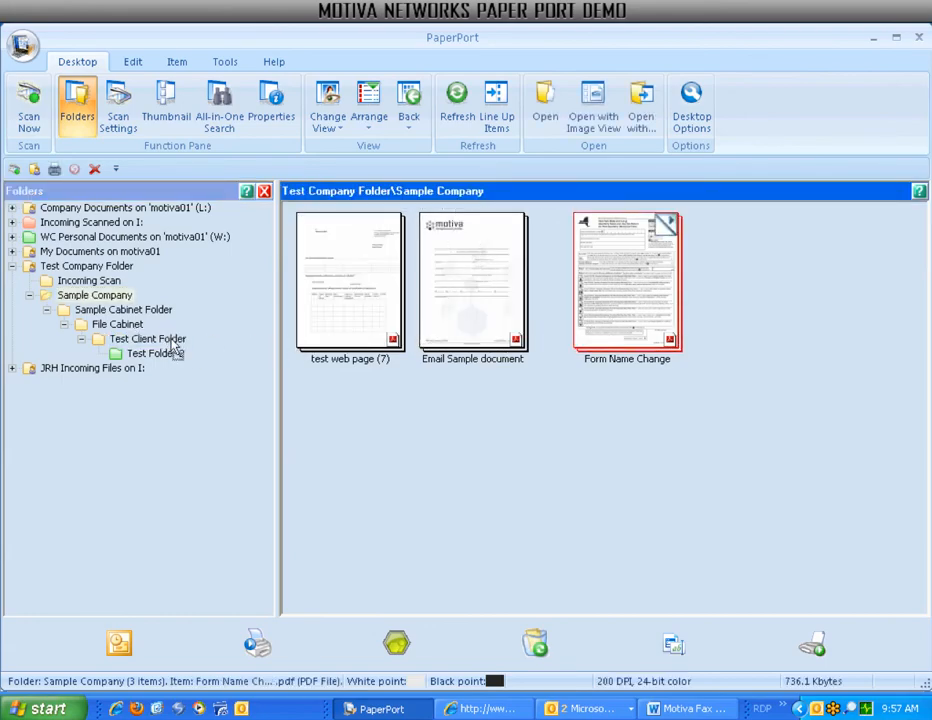
# Create a new subfolder named 'Email Sent' under Test Client Folder.
pyautogui.rightClick(170, 342)
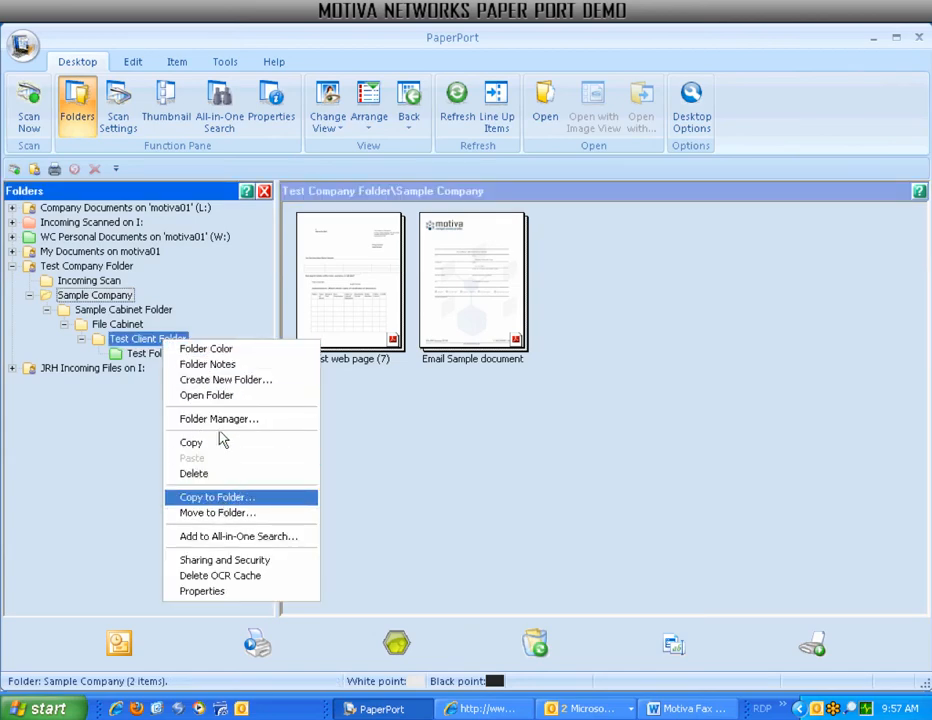
pyautogui.click(214, 381)
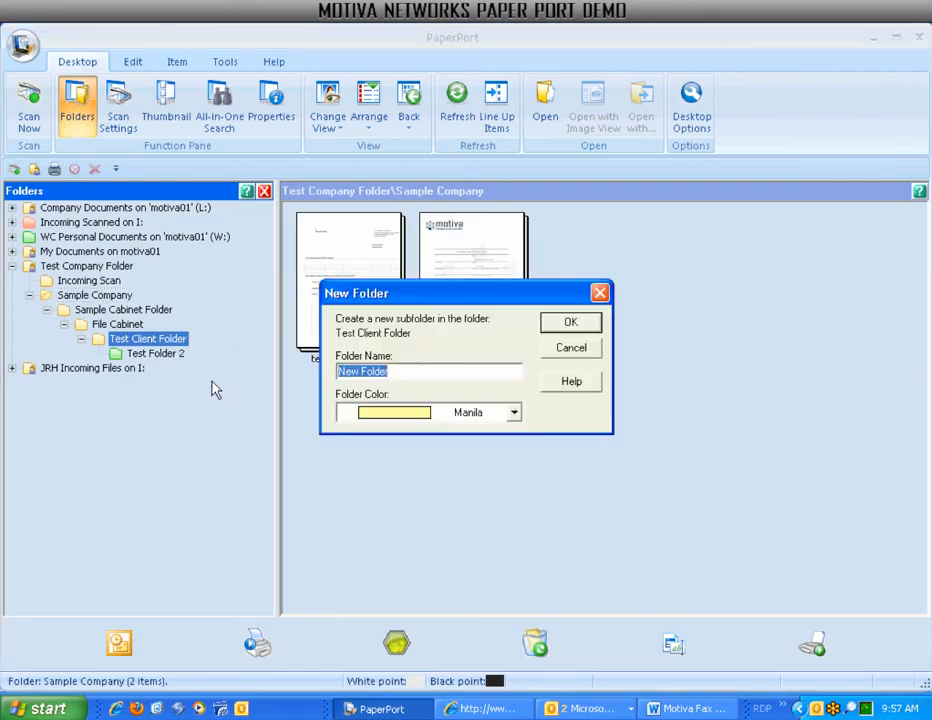
pyautogui.write('Email Sen')
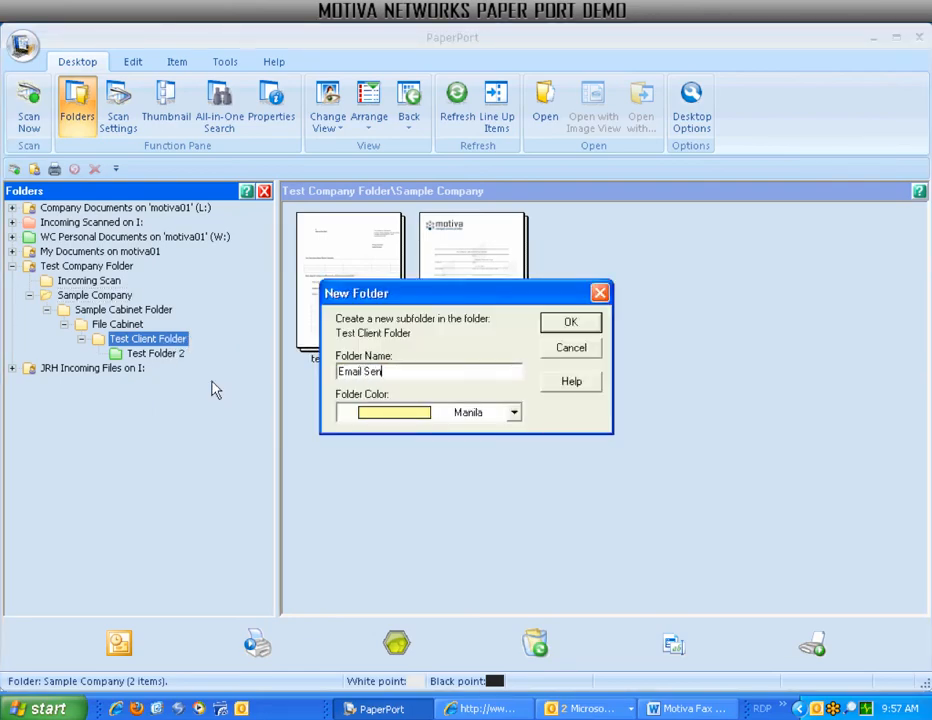
pyautogui.write('t')
pyautogui.press('Return')
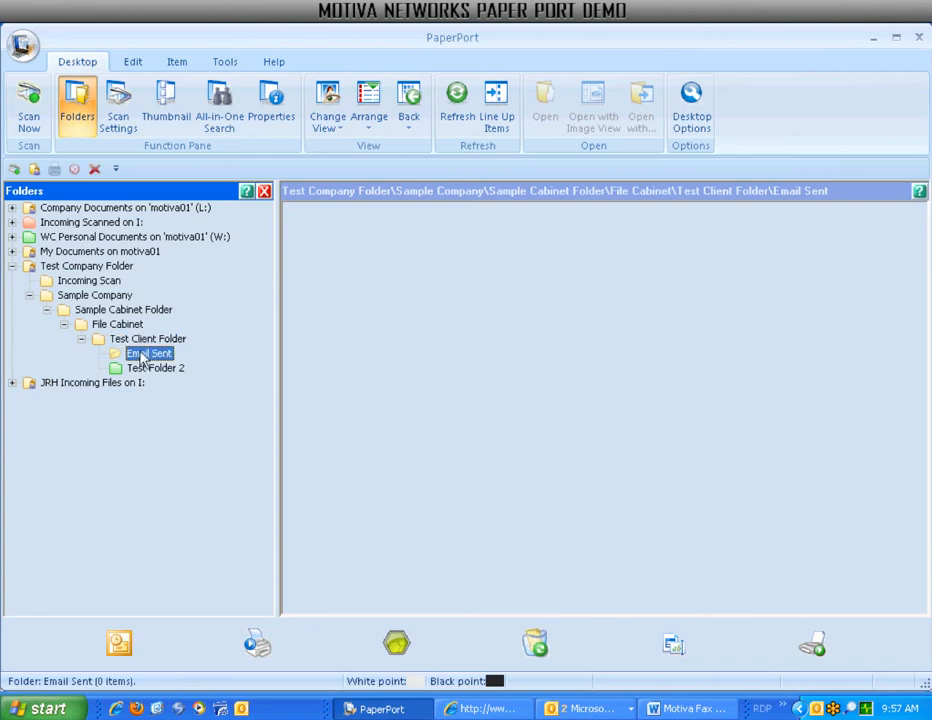
# Move the Email Sample document from Sample Company into Email Sent and confirm it arrived.
pyautogui.click(108, 309)
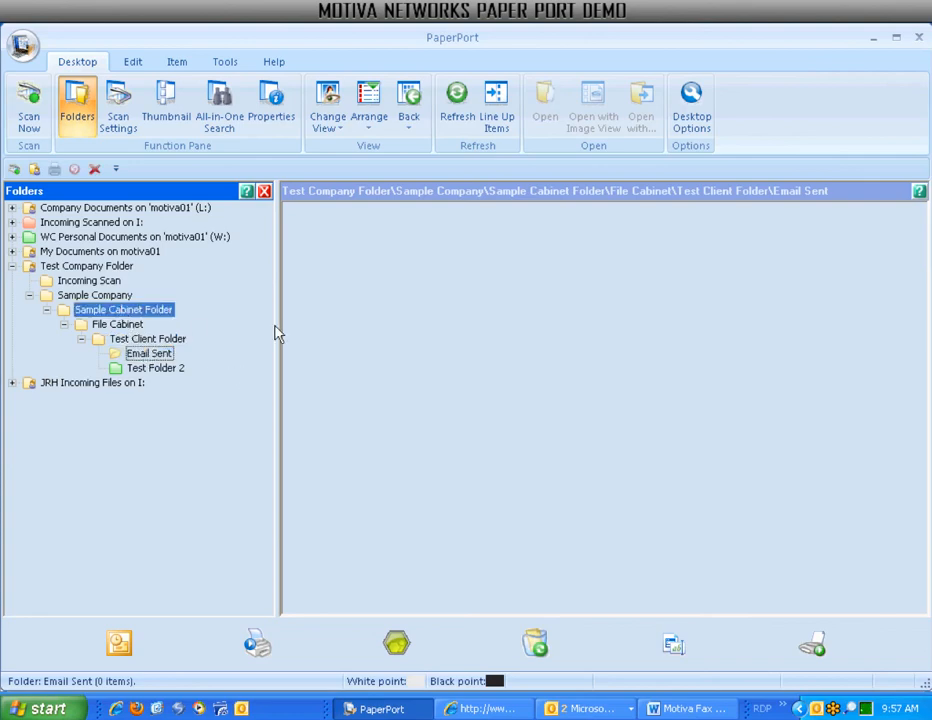
pyautogui.click(113, 297)
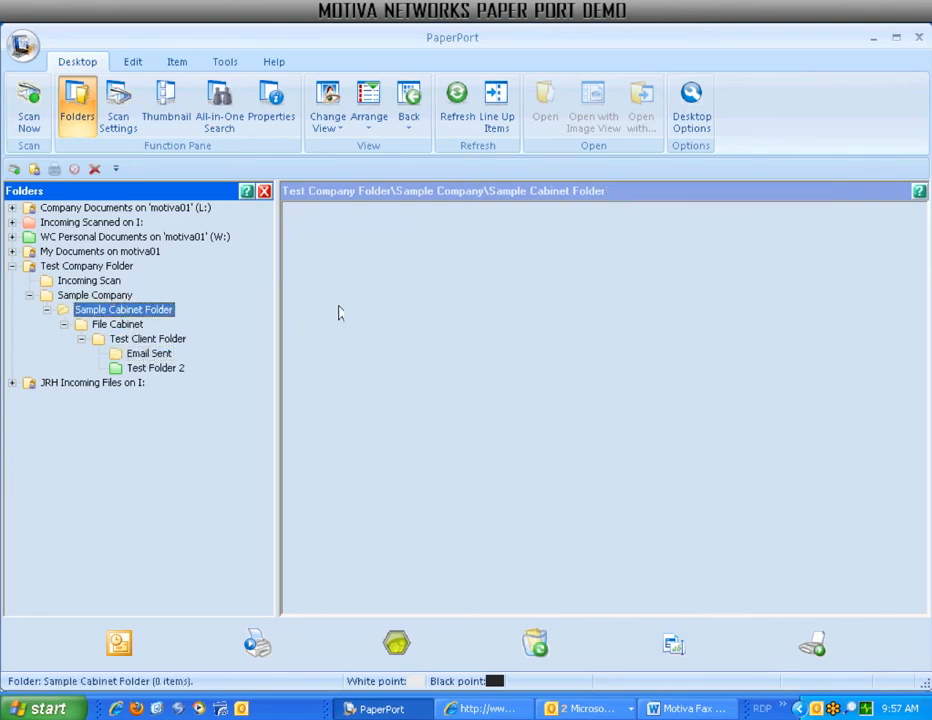
pyautogui.moveTo(463, 304); pyautogui.dragTo(155, 362)
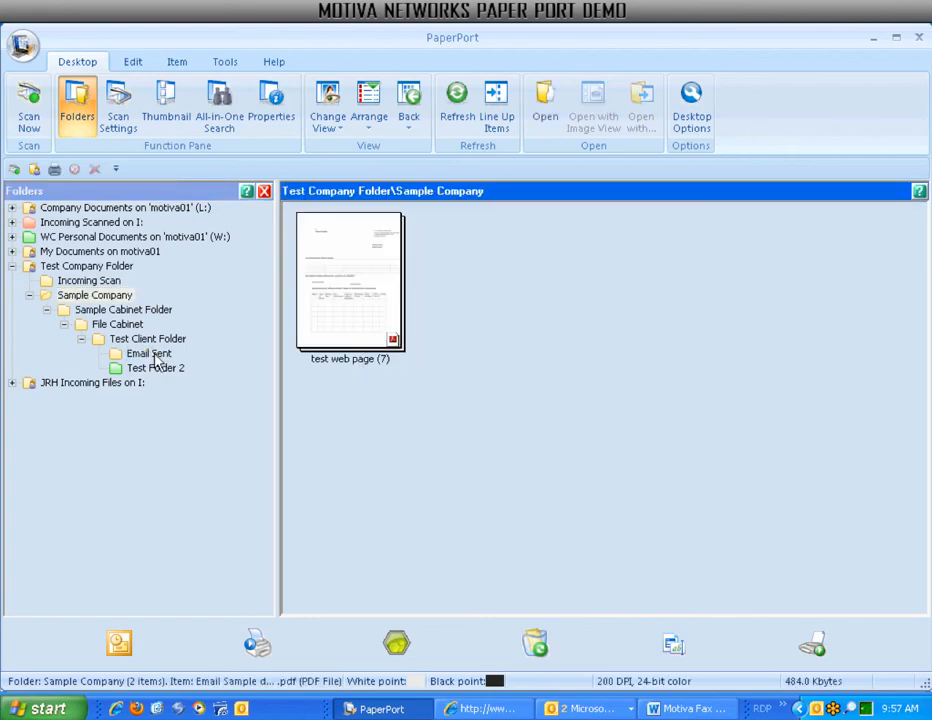
pyautogui.click(152, 355)
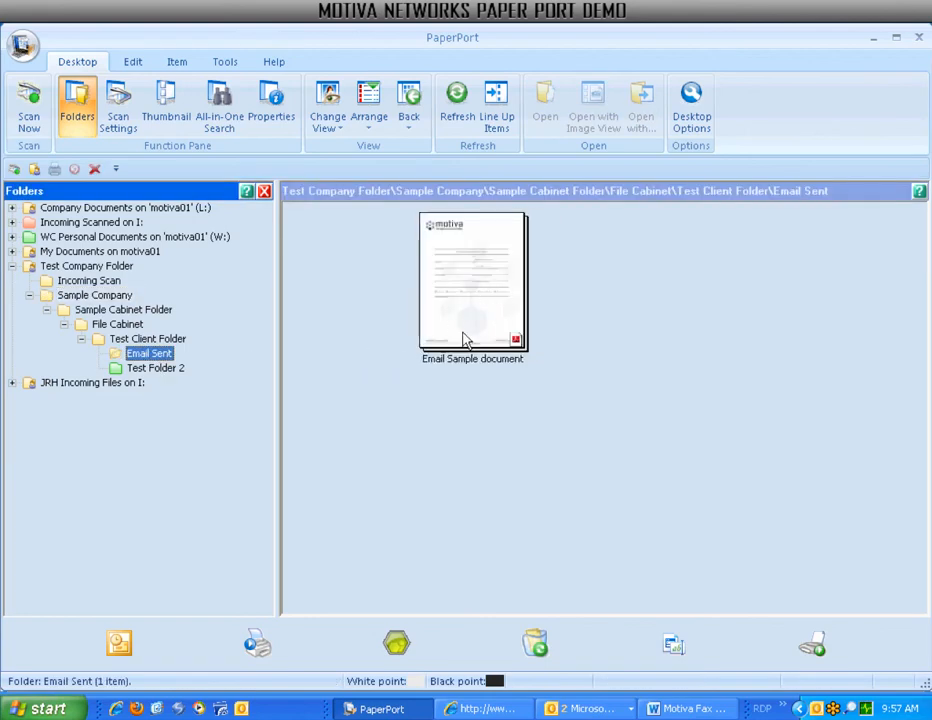